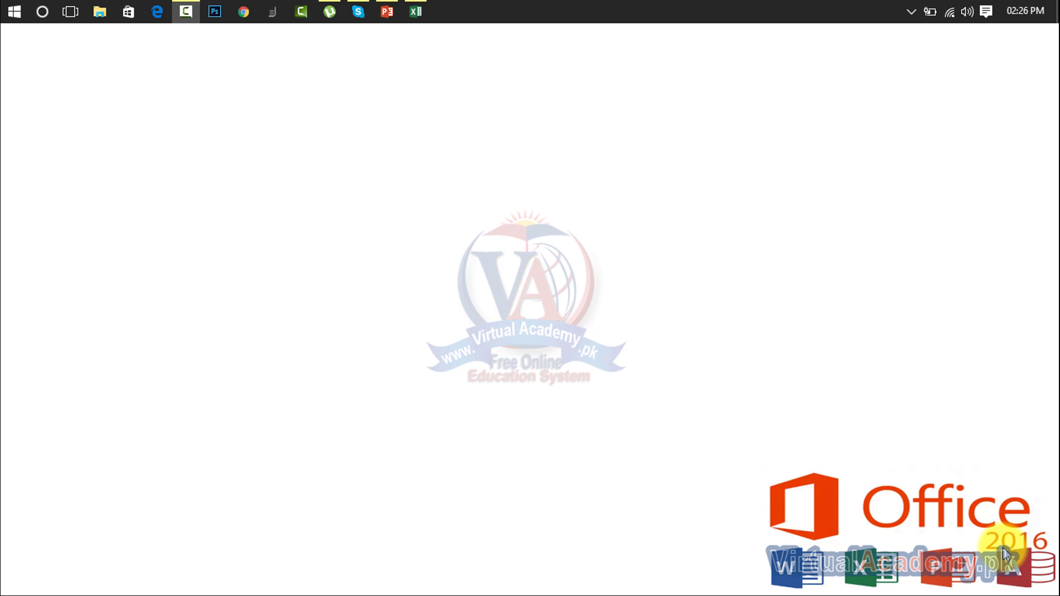
Hyperlink the Grosspay header in I2 to 'Lesson 08 and attendance list.xlsx' in the current folder.
left_click(419, 10)
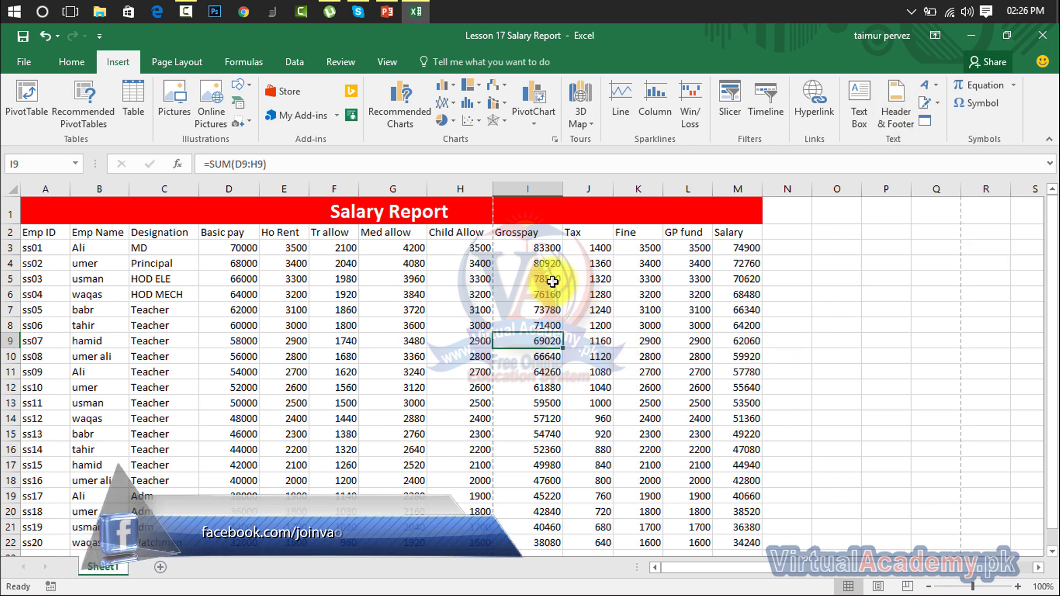
left_click(518, 234)
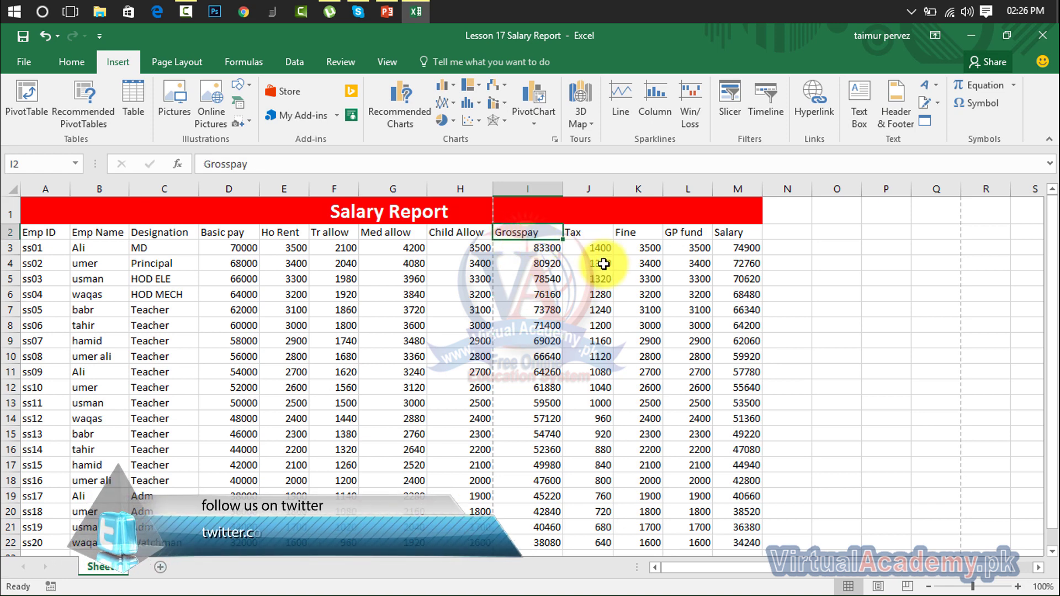
left_click(807, 86)
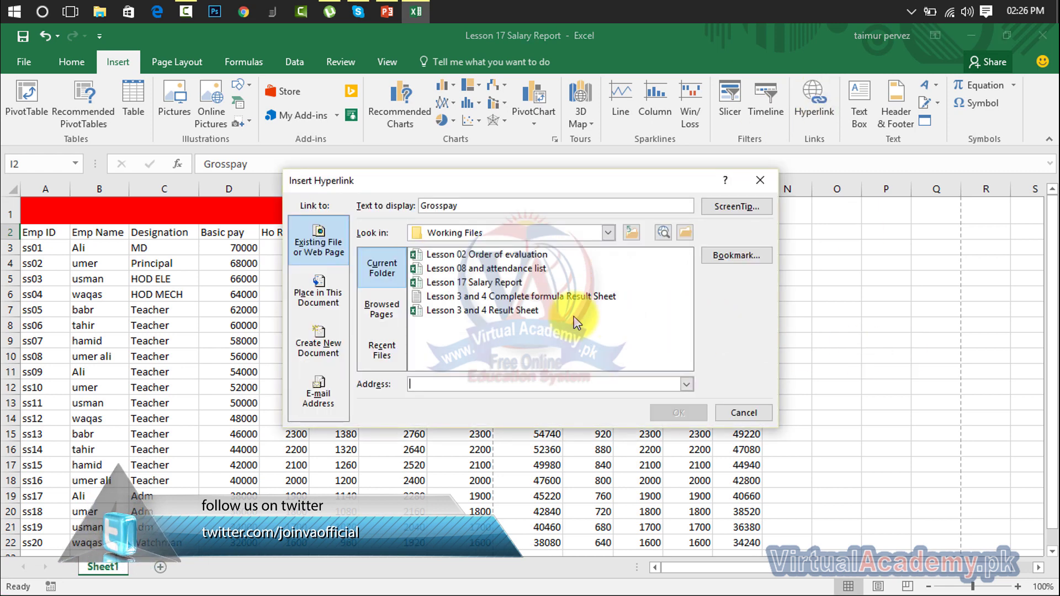
left_click(485, 287)
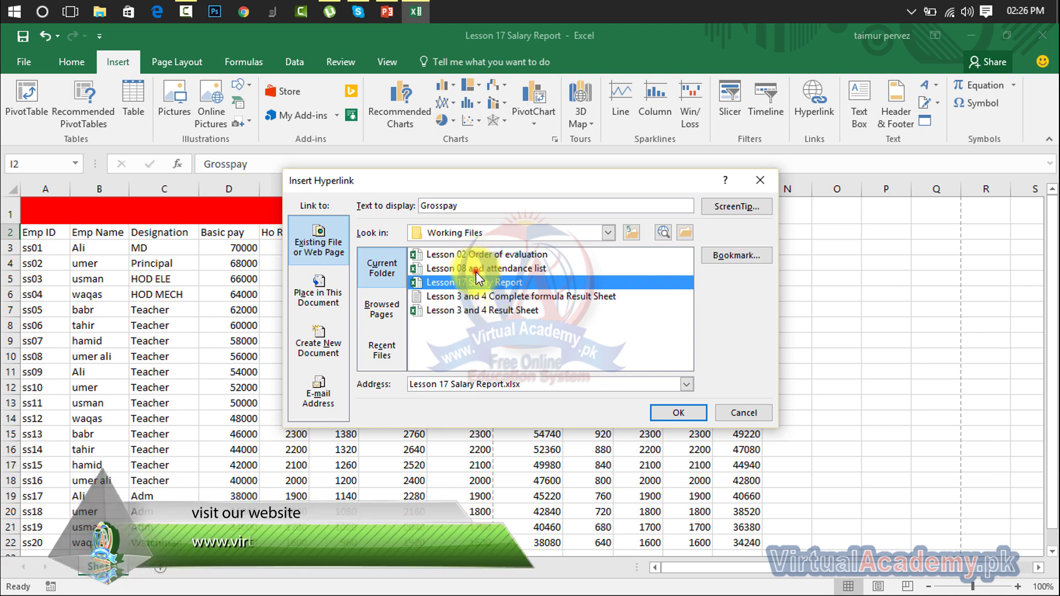
left_click(475, 269)
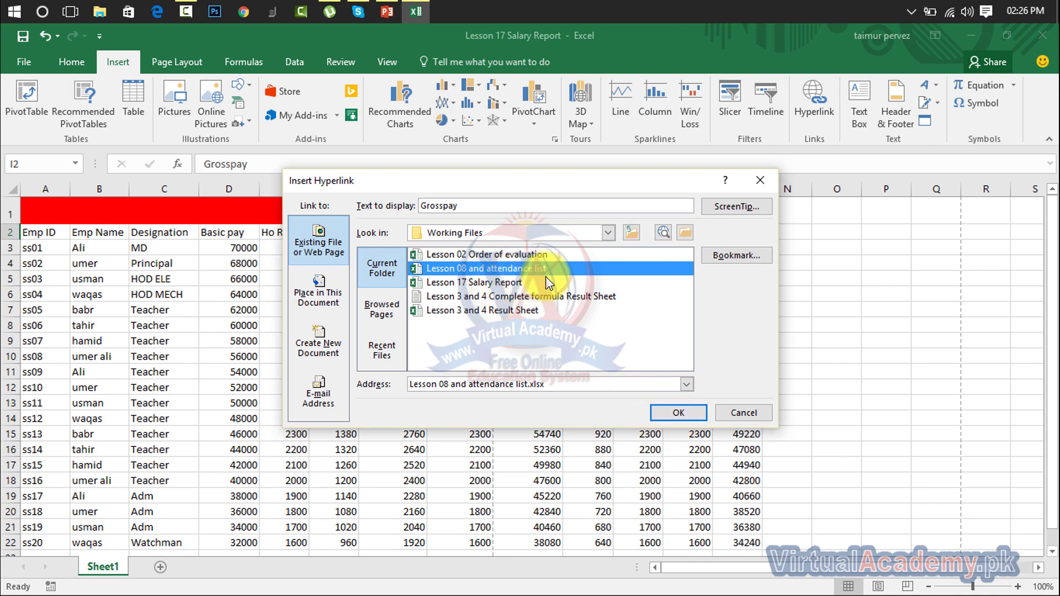
left_click(382, 307)
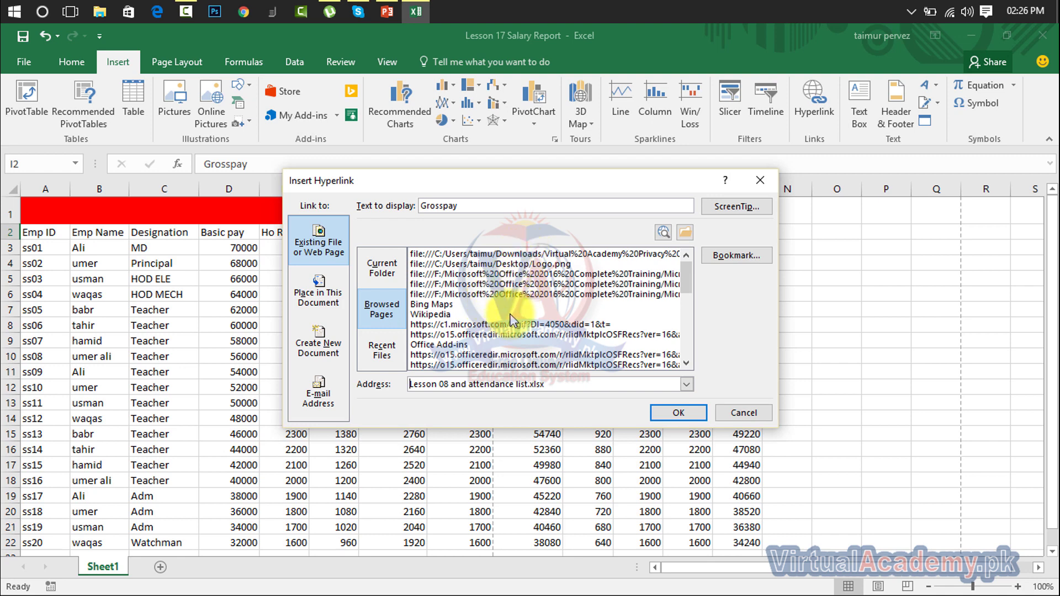
left_click(389, 350)
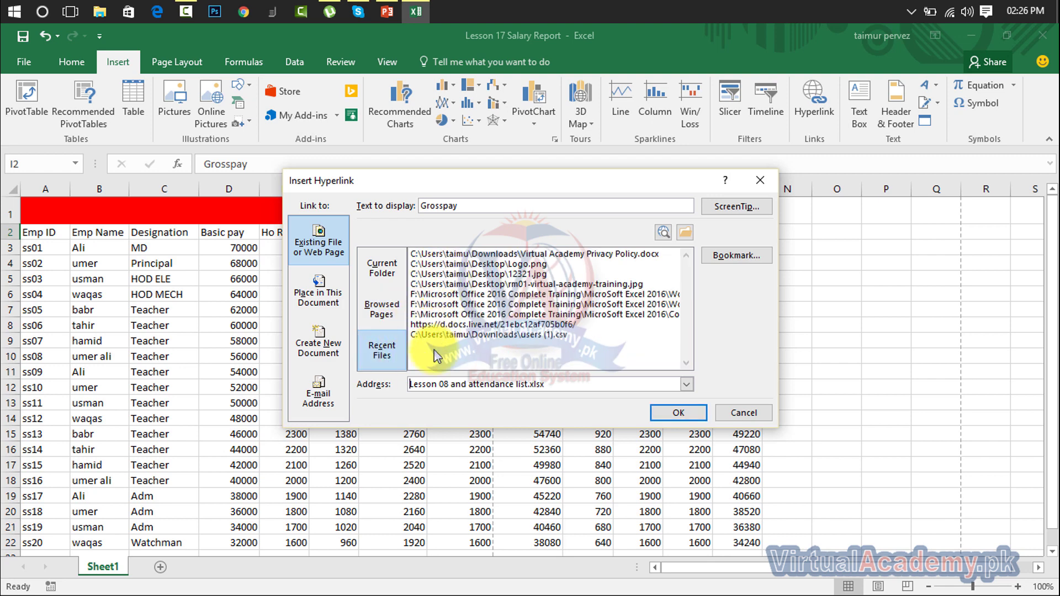
left_click(376, 275)
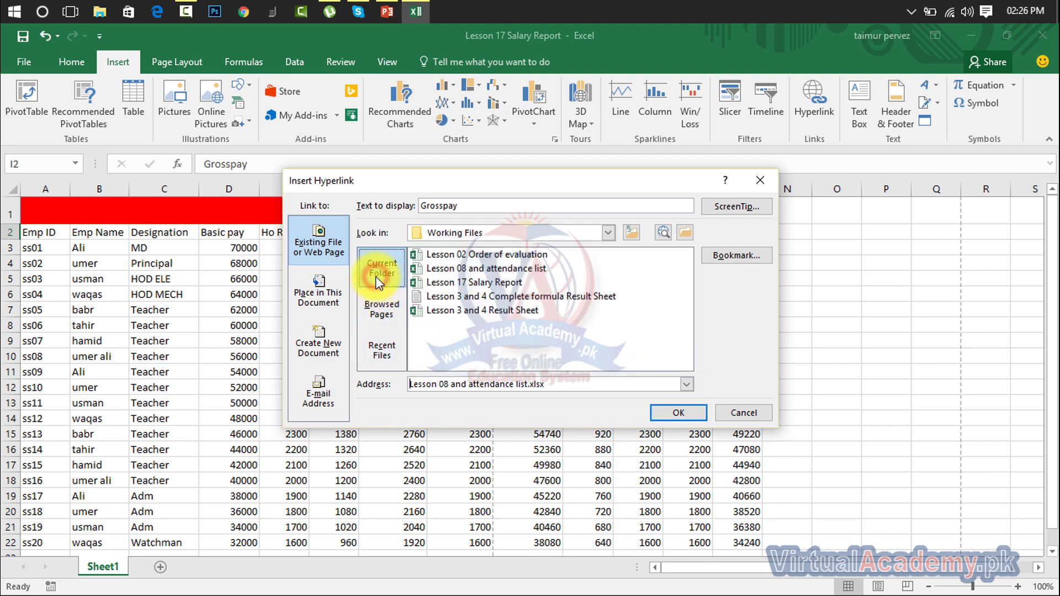
left_click(462, 272)
left_click(677, 413)
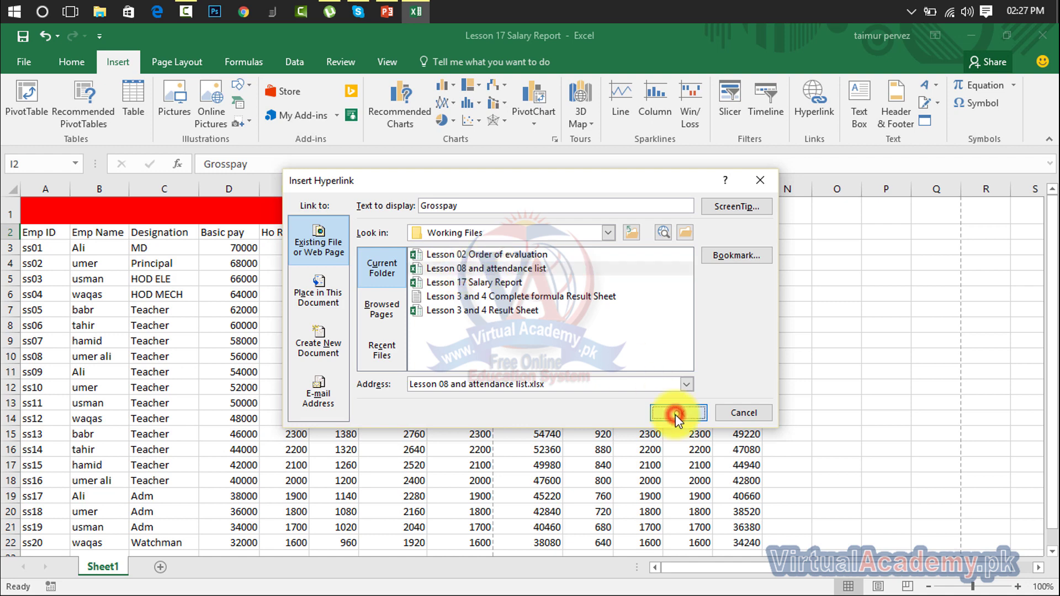
Test the Grosspay link to the attendance list, close that workbook, and remove I2's hyperlink.
left_click(579, 249)
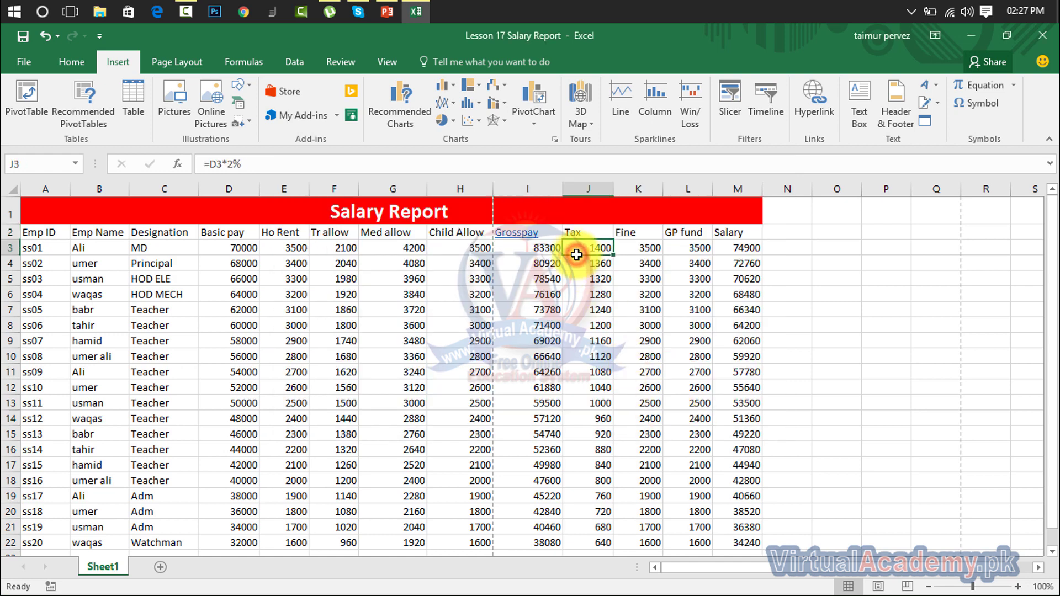
left_click(517, 233)
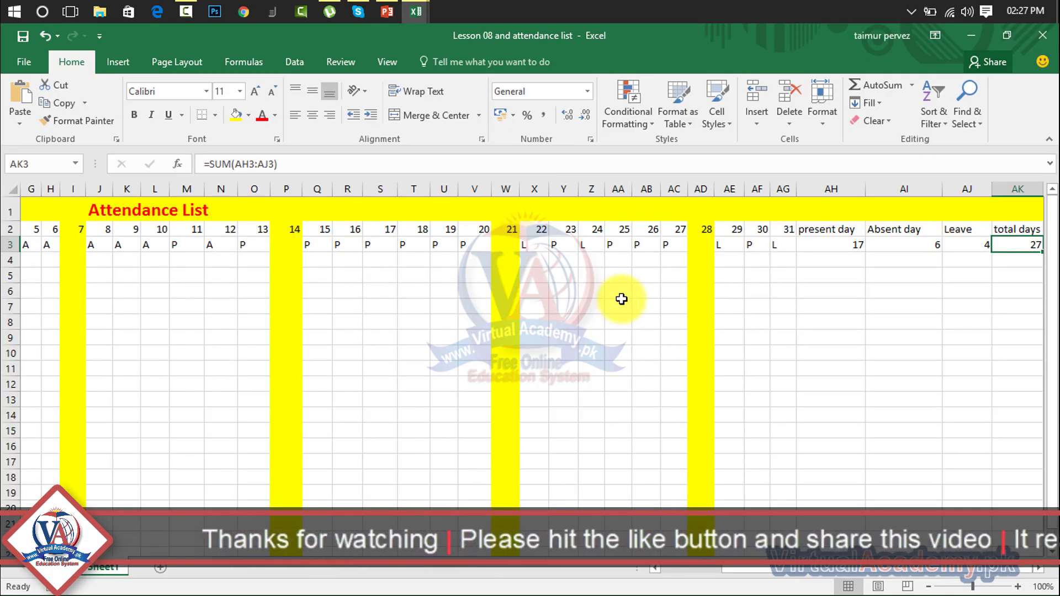
left_click(1042, 35)
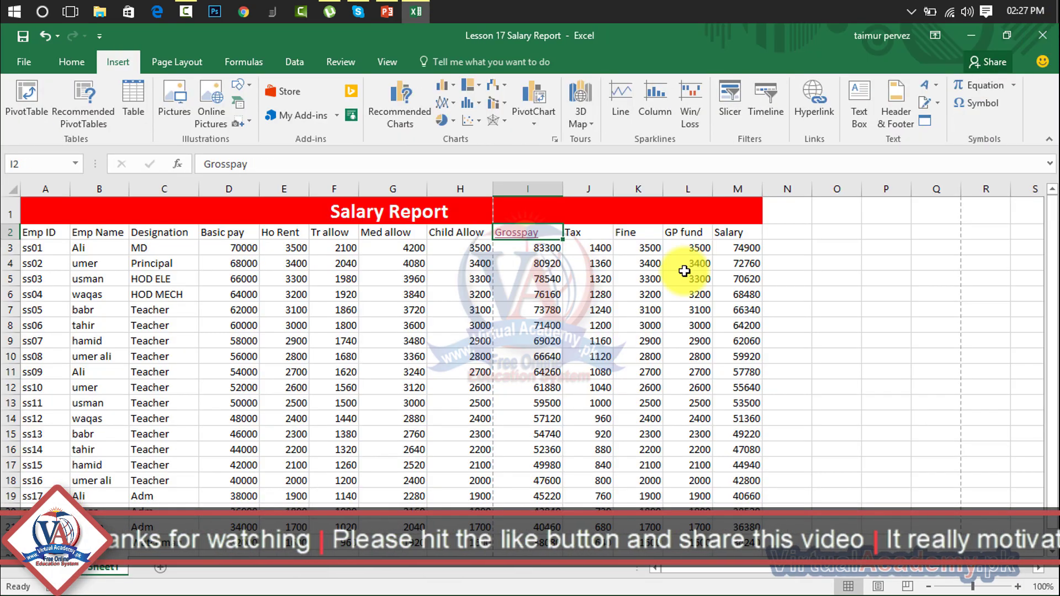
right_click(521, 234)
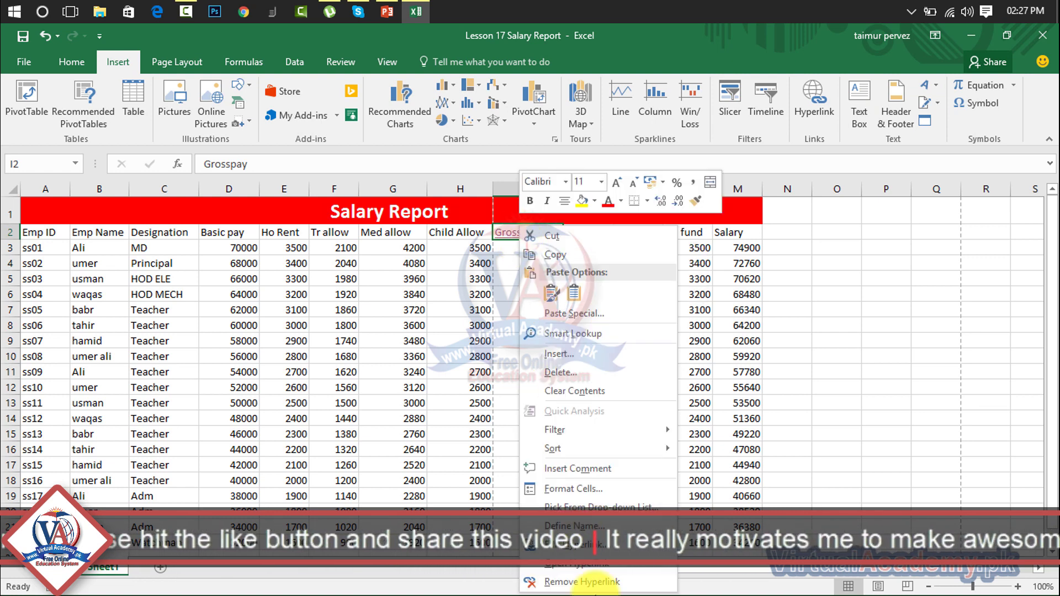
left_click(591, 581)
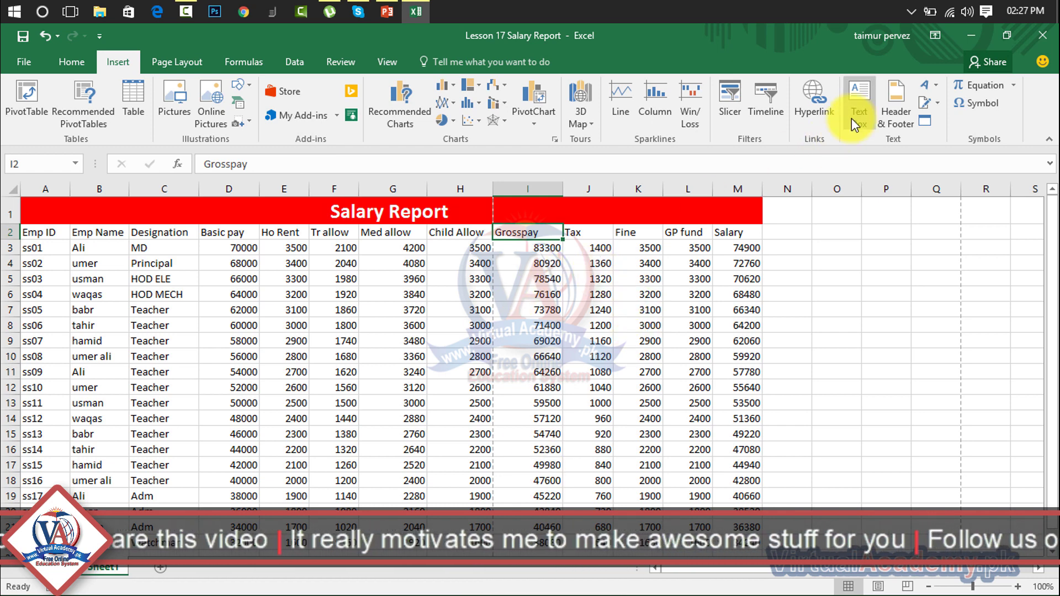
left_click(809, 260)
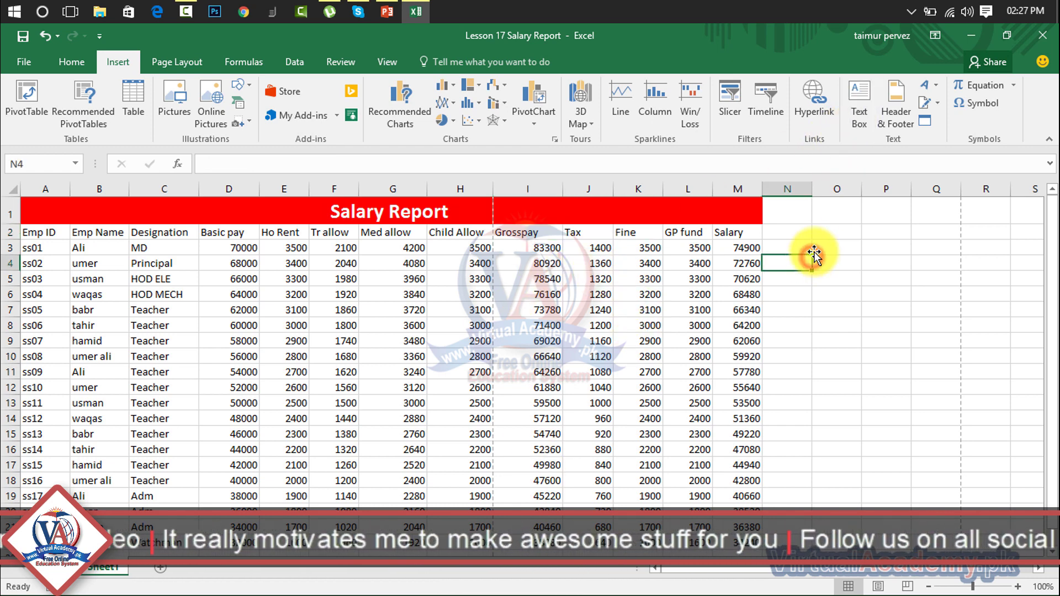
left_click(858, 119)
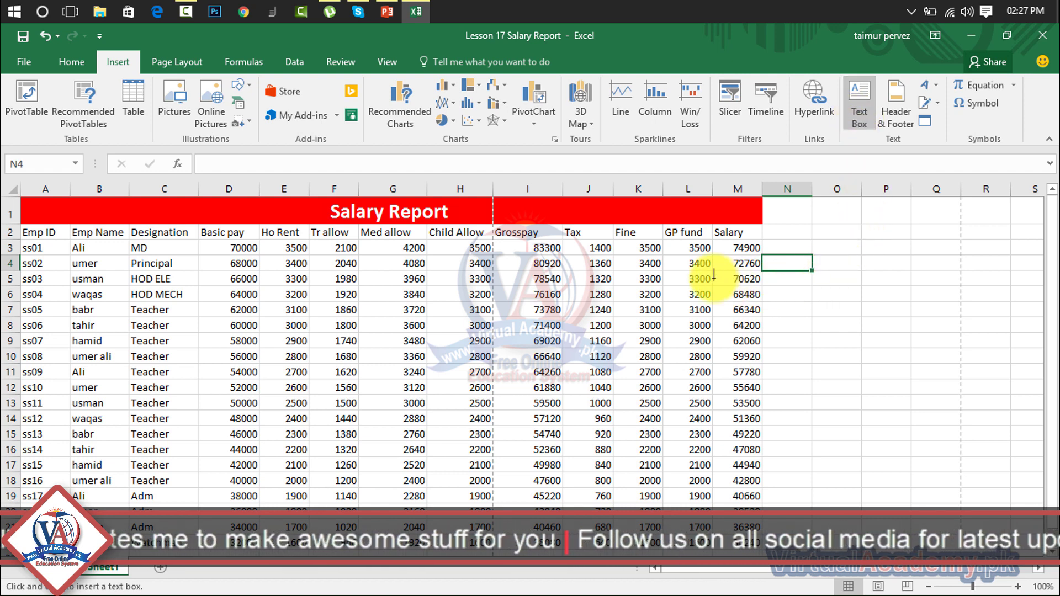
left_click_drag(687, 267, 975, 462)
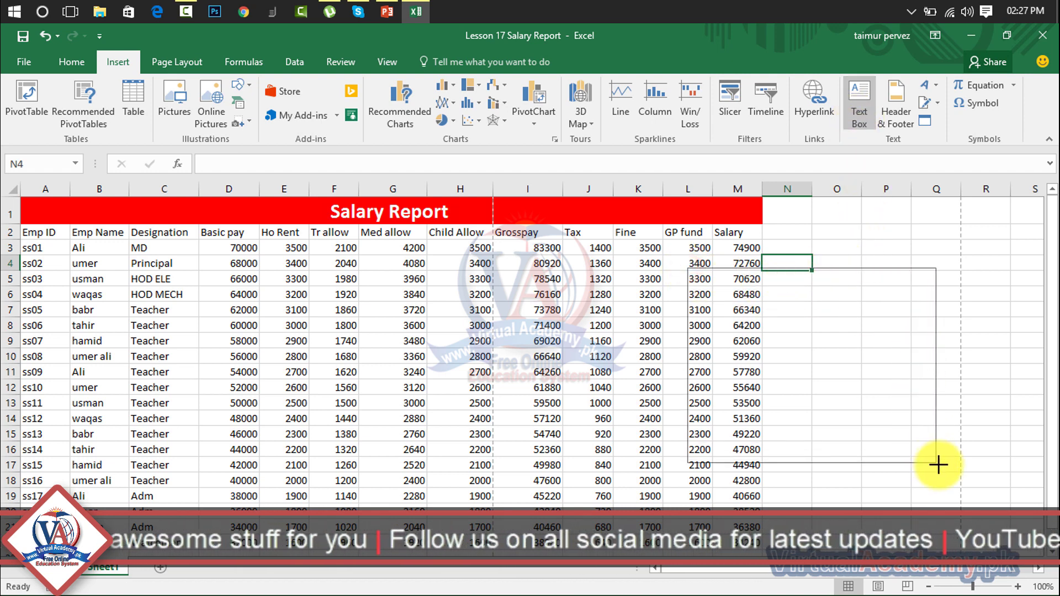
left_click_drag(976, 462, 1006, 465)
type("lkjklfjosijfksajfdoasjflaskj")
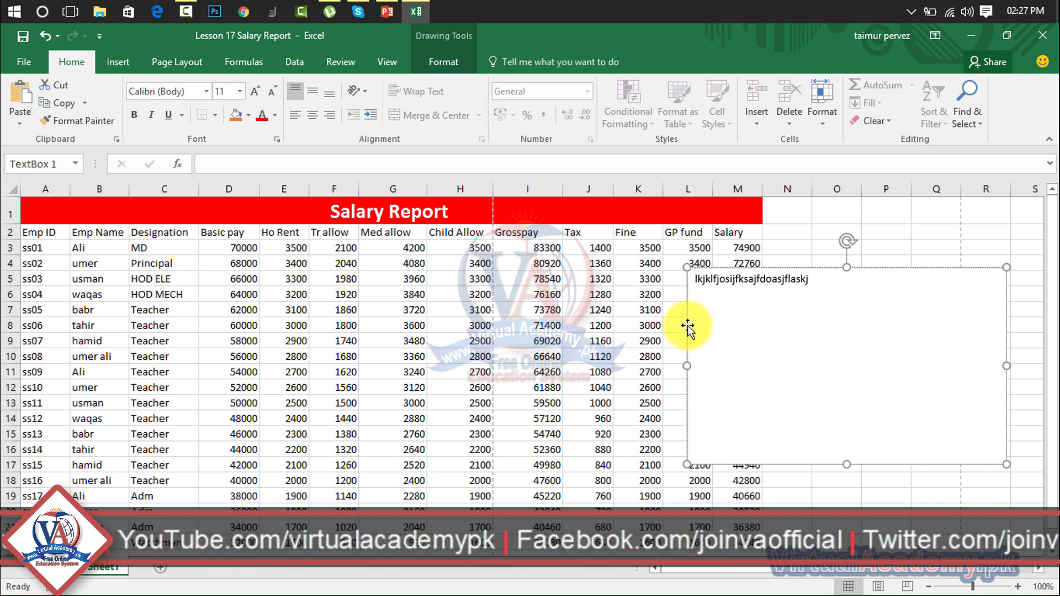
left_click(457, 63)
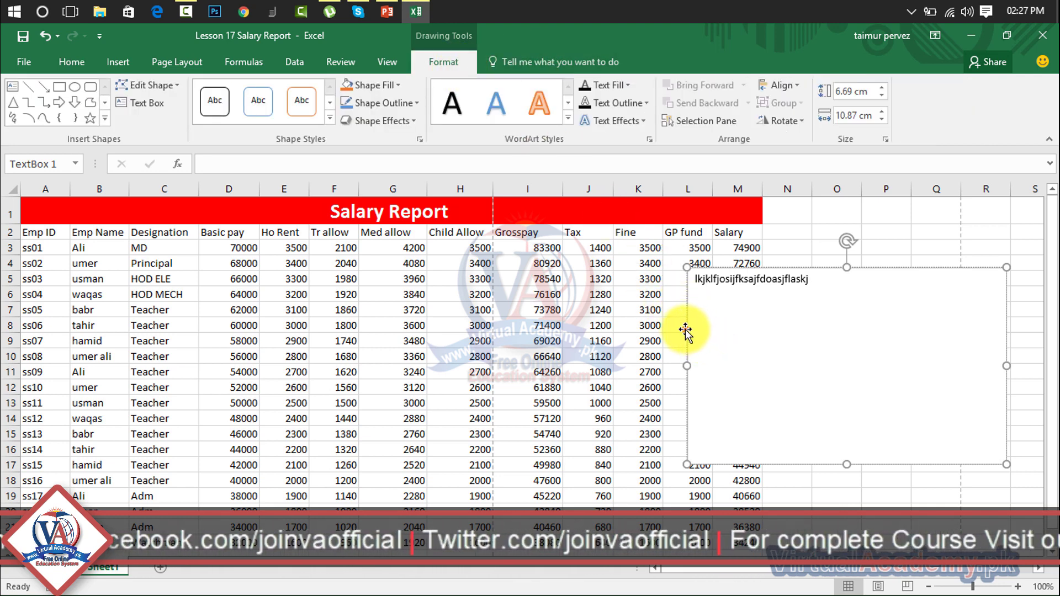
left_click(329, 118)
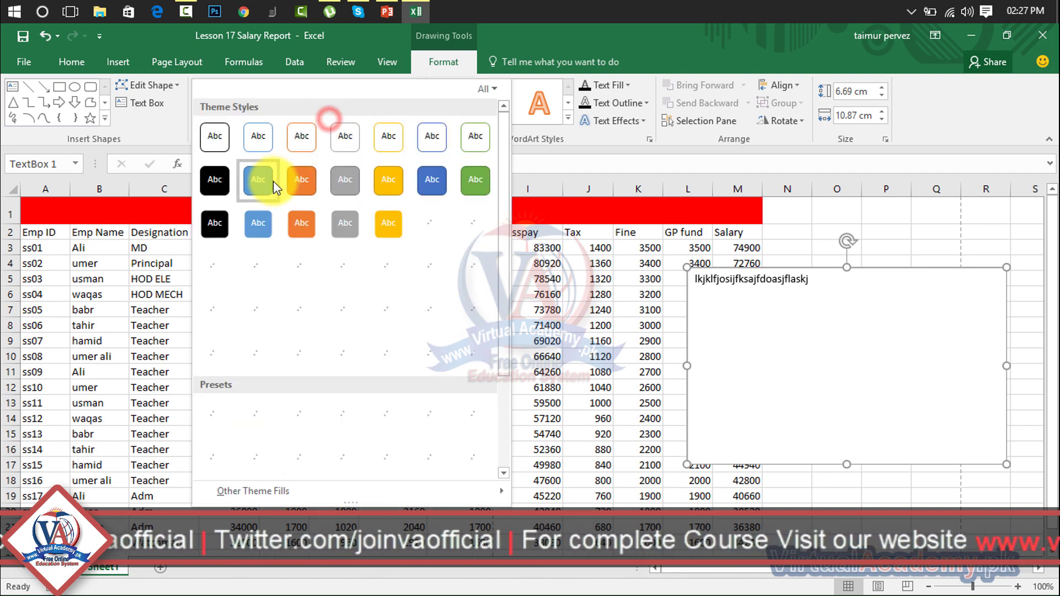
left_click(258, 223)
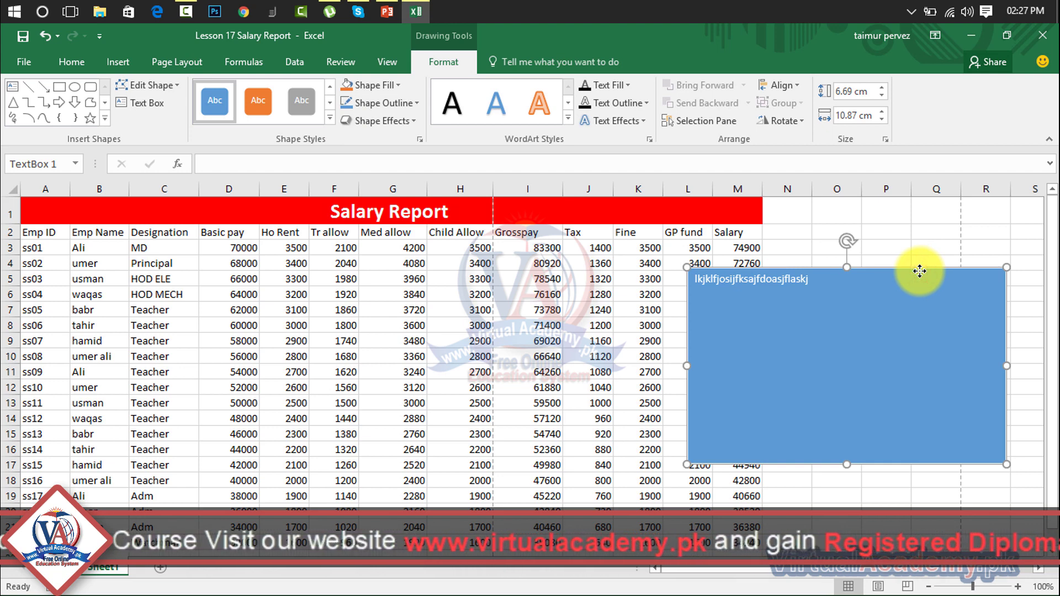
key("Delete")
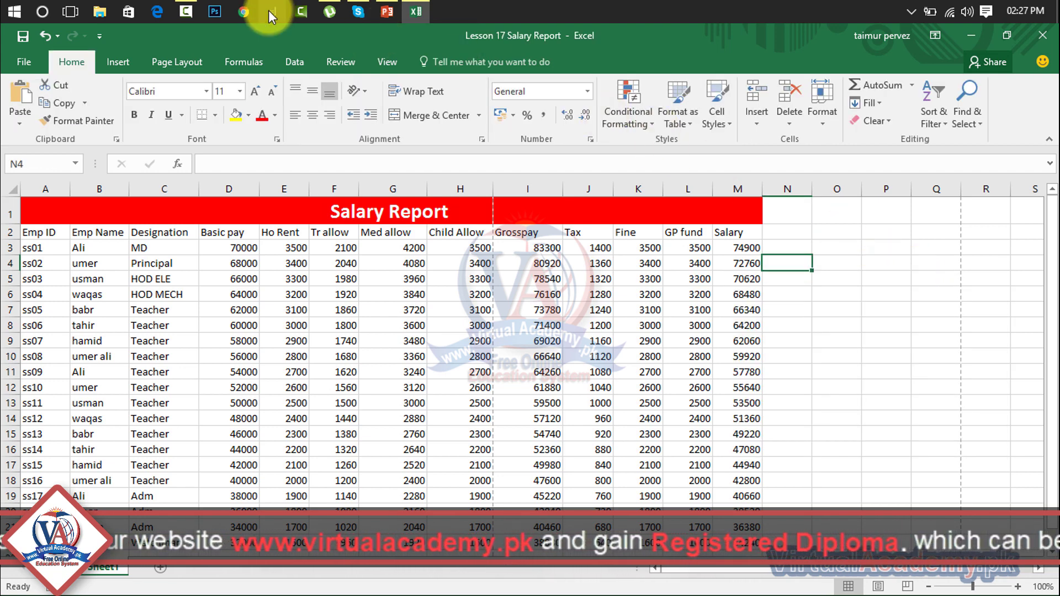
Switch the sheet to Page Layout header editing via Insert > Header & Footer, then select the Salary Report title.
left_click(119, 63)
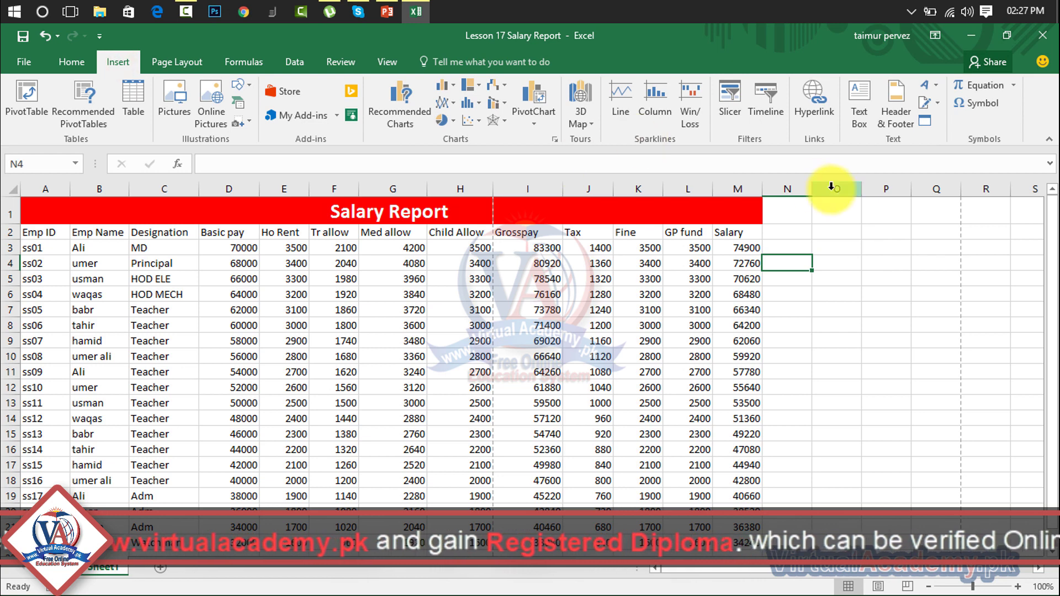
left_click(896, 110)
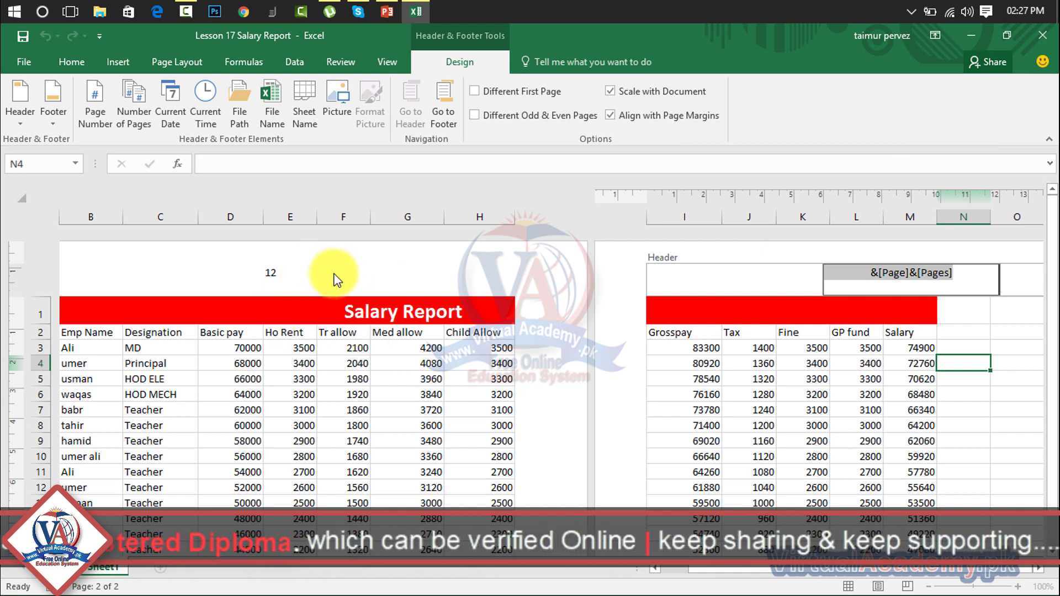
left_click(262, 288)
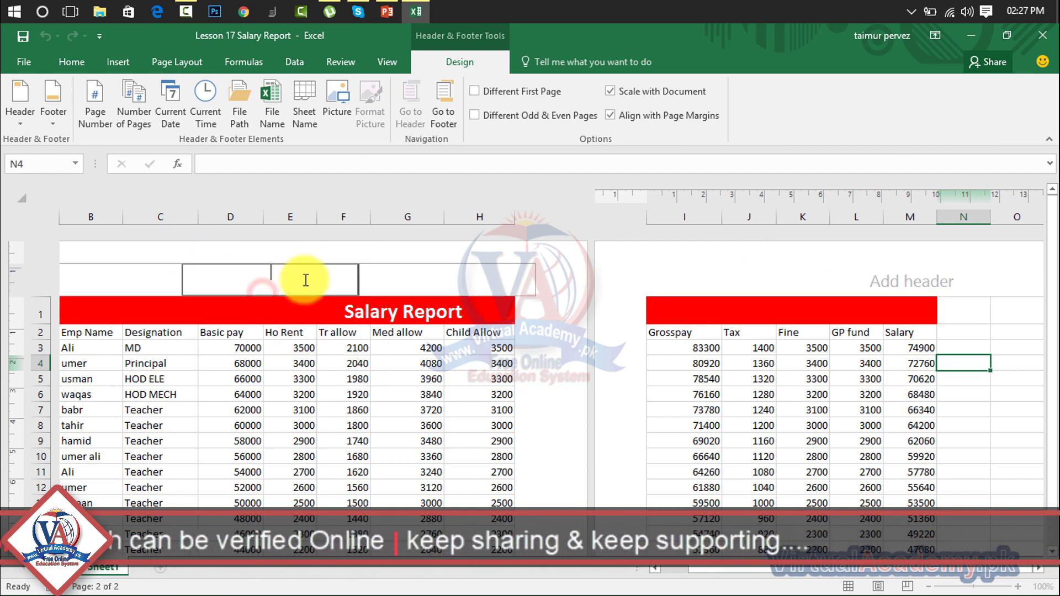
left_click(1048, 284)
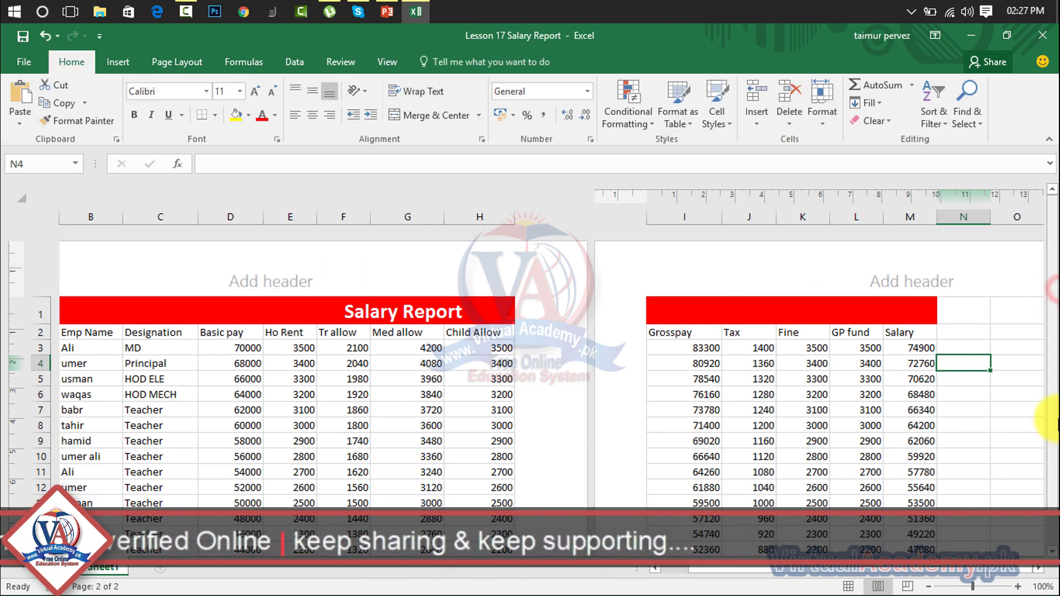
left_click(756, 300)
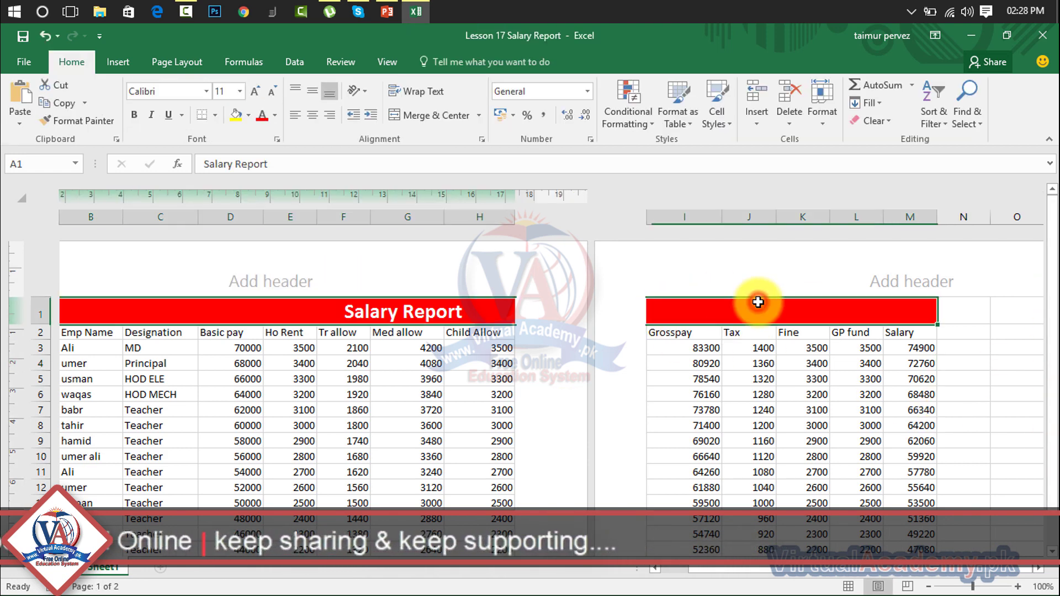
Open page 1's centre header section for editing, with the header element options showing.
left_click(836, 281)
left_click(748, 283)
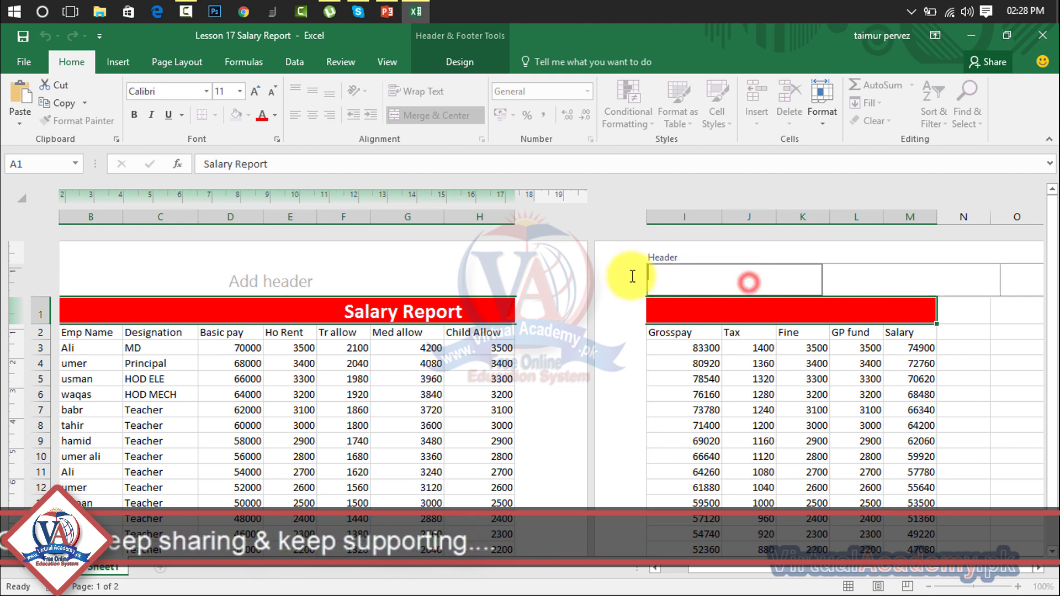
left_click(337, 280)
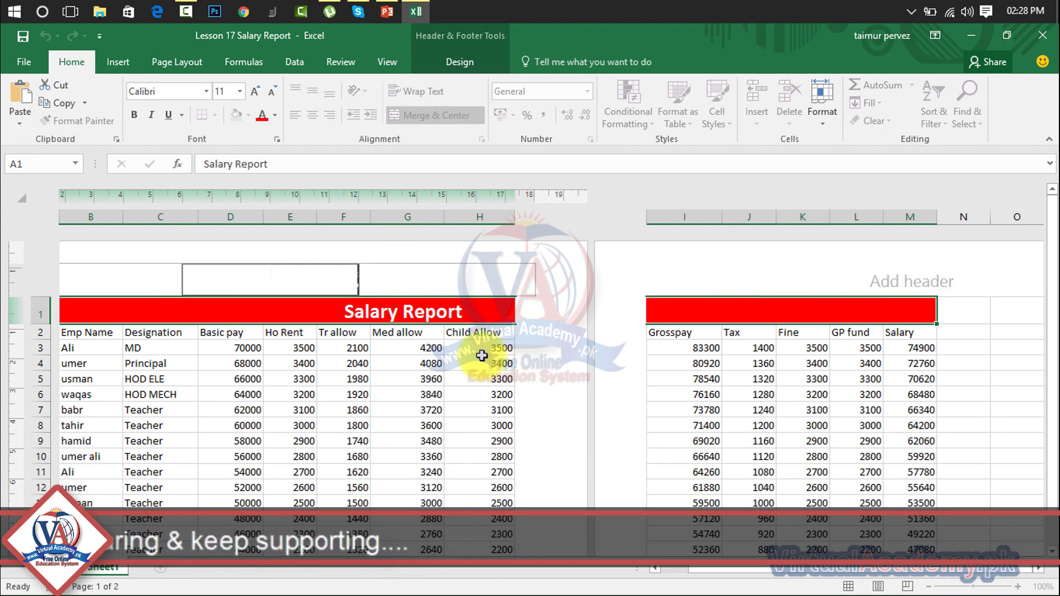
mouse_move(1051, 234)
left_mouse_down()
mouse_move(1054, 395)
mouse_move(1051, 220)
left_mouse_up()
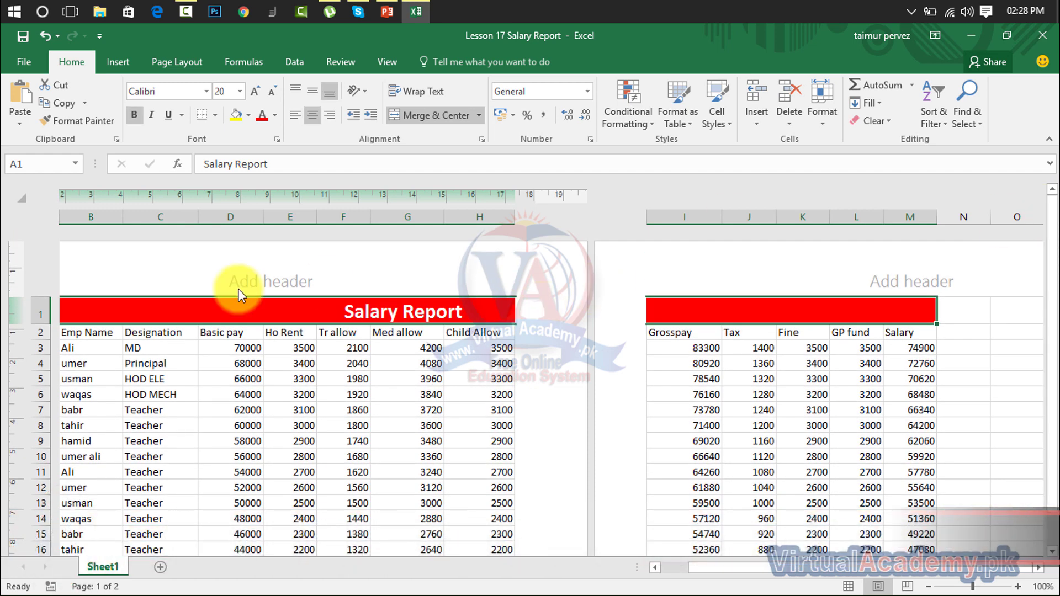
left_click(239, 292)
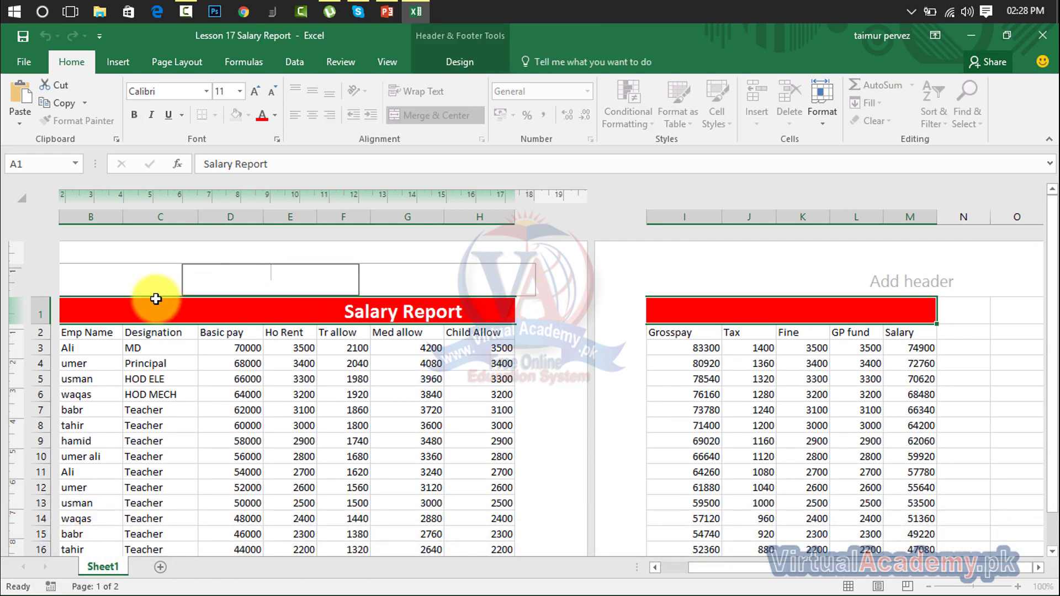
left_click(674, 570)
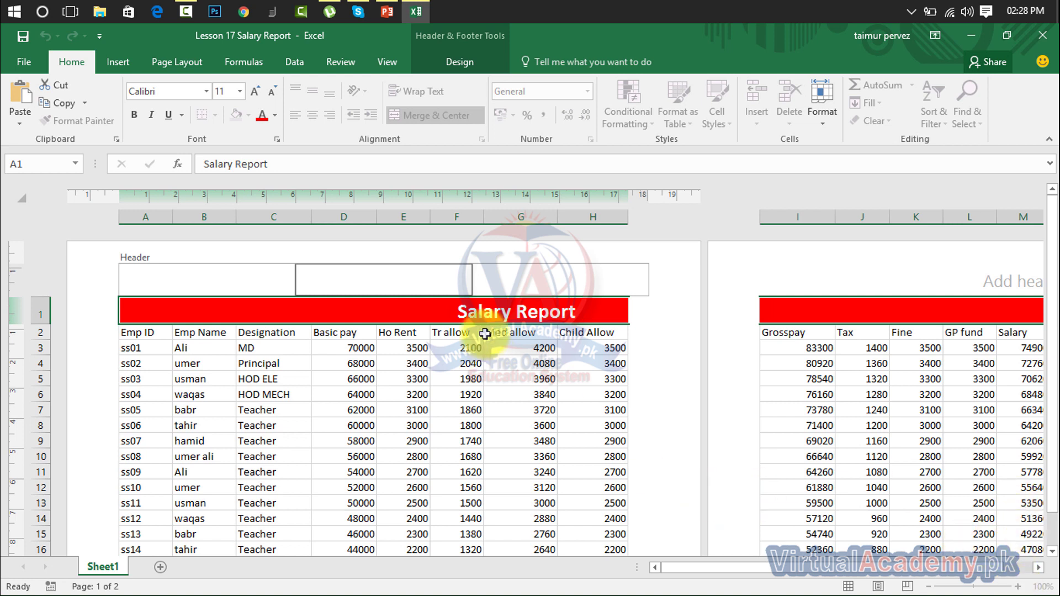
left_click(473, 55)
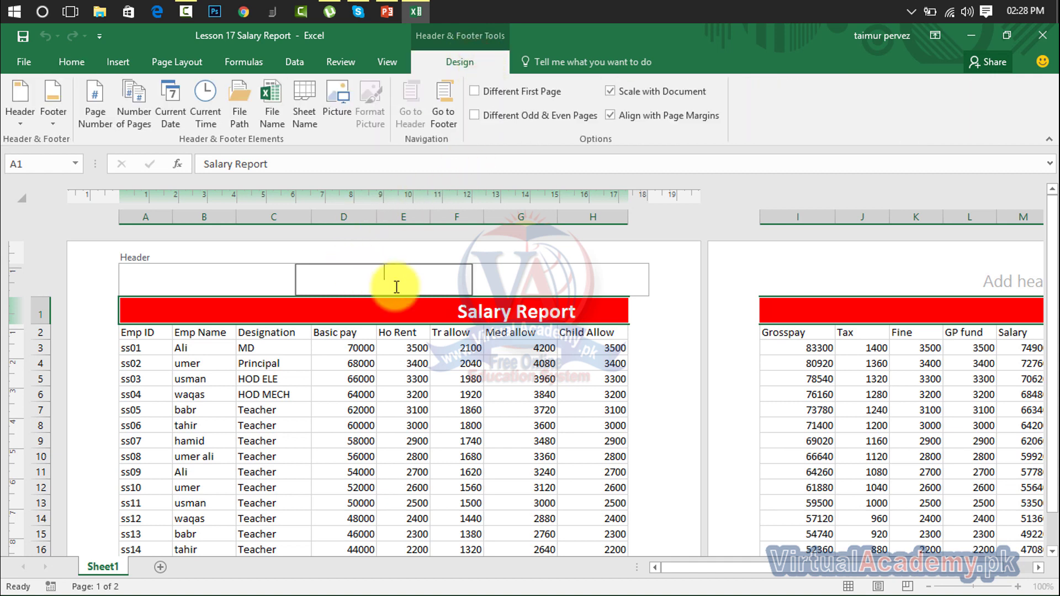
Put the page number and total page count in the centre header, skipping the preset footers.
left_click(26, 118)
left_click(26, 118)
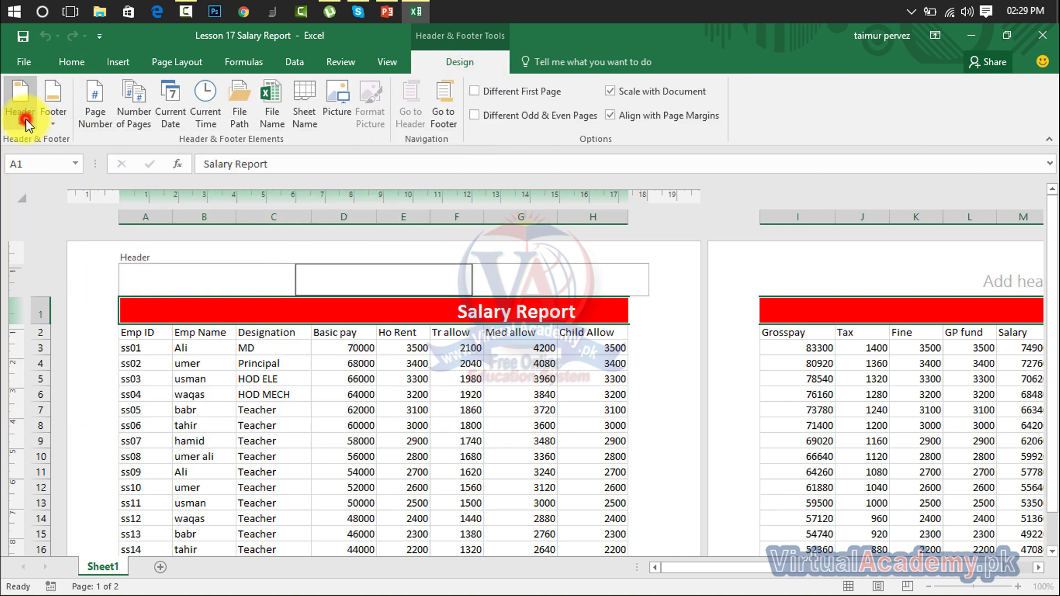
left_click(55, 117)
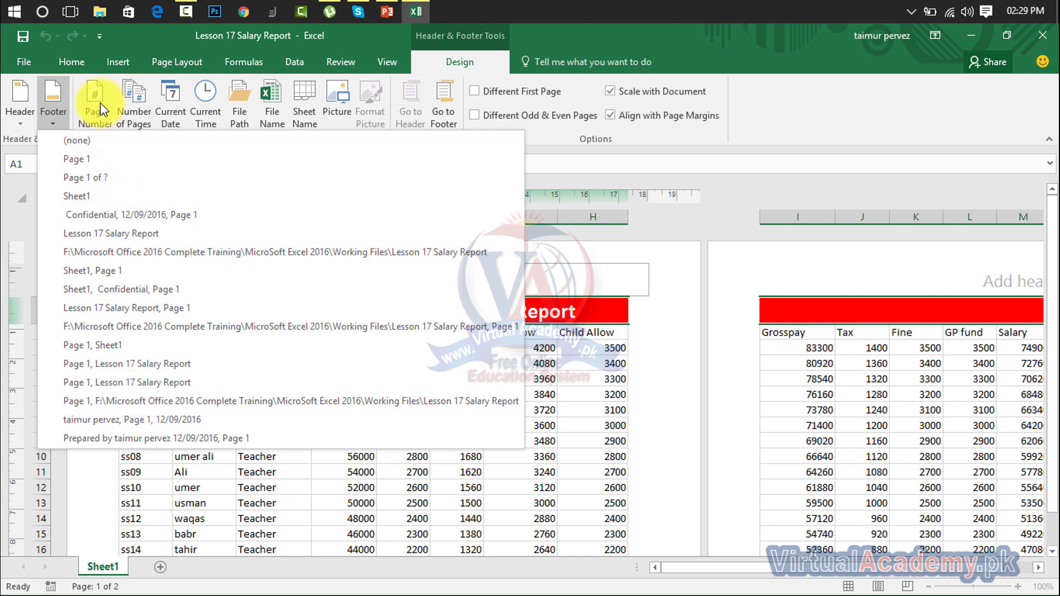
left_click(562, 290)
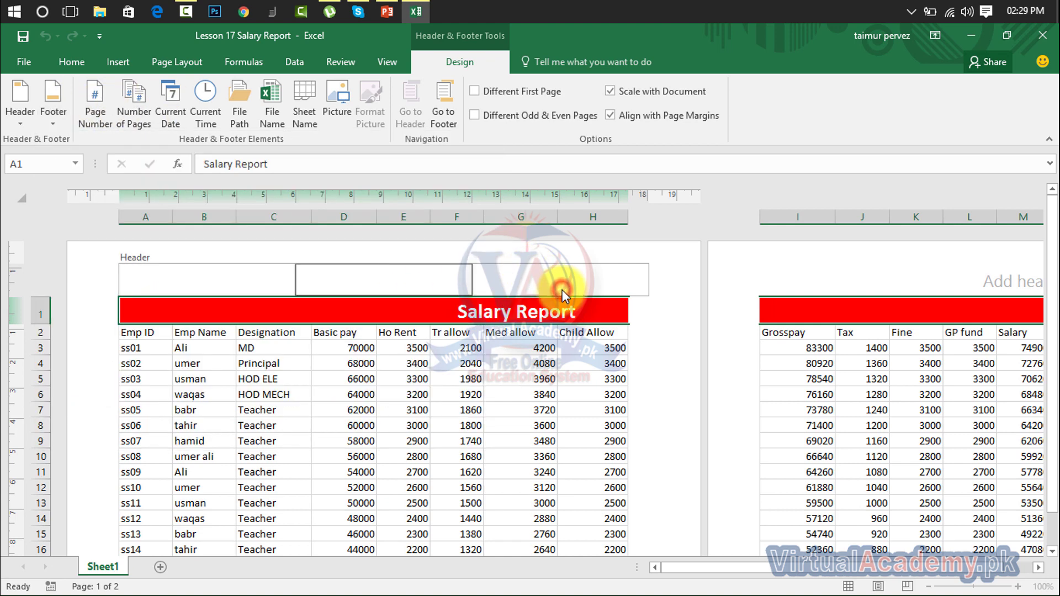
left_click(436, 278)
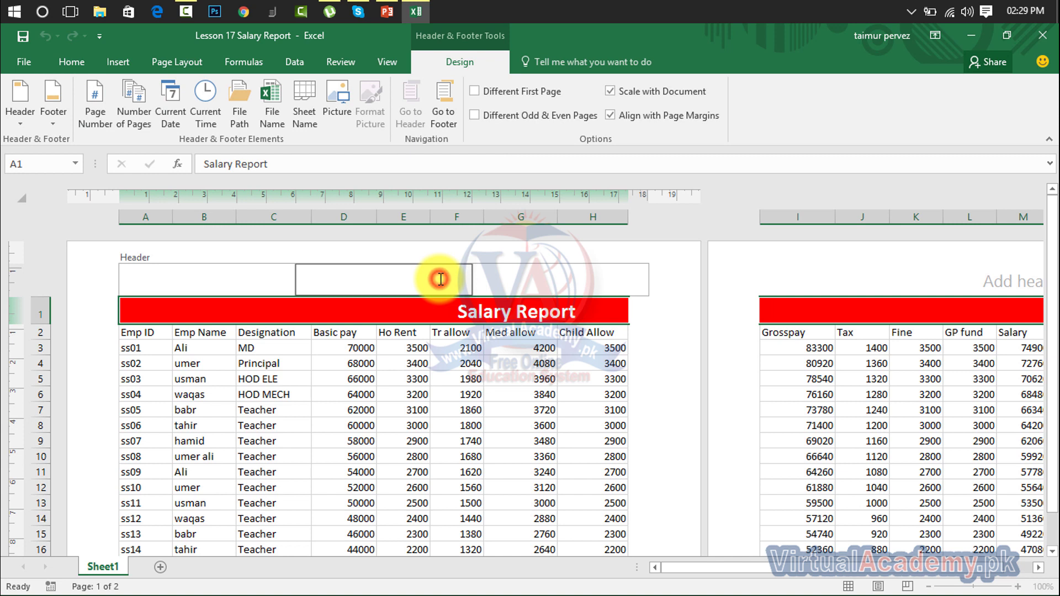
left_click(103, 107)
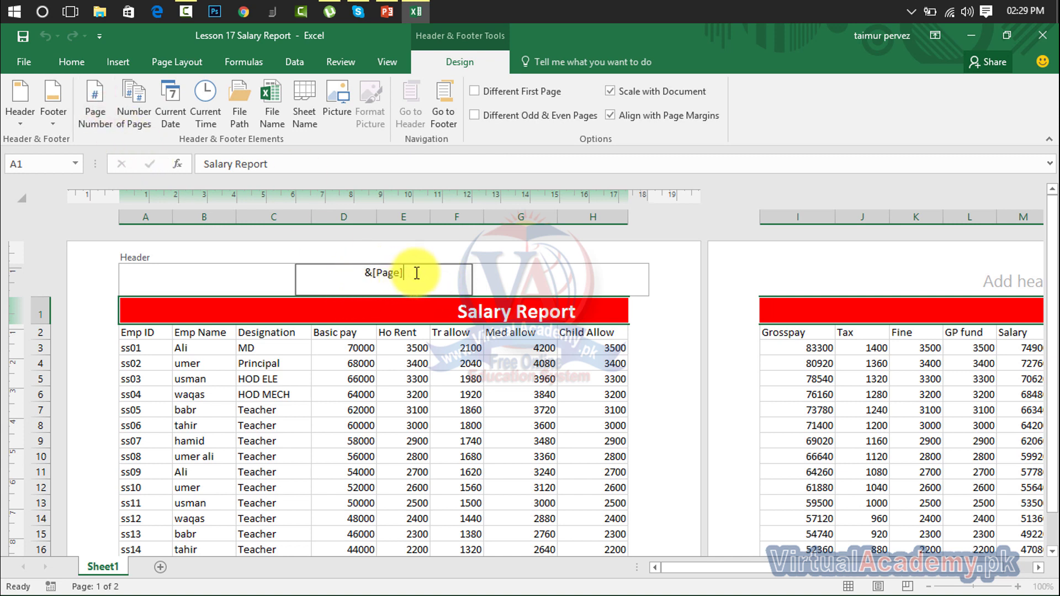
left_click(137, 114)
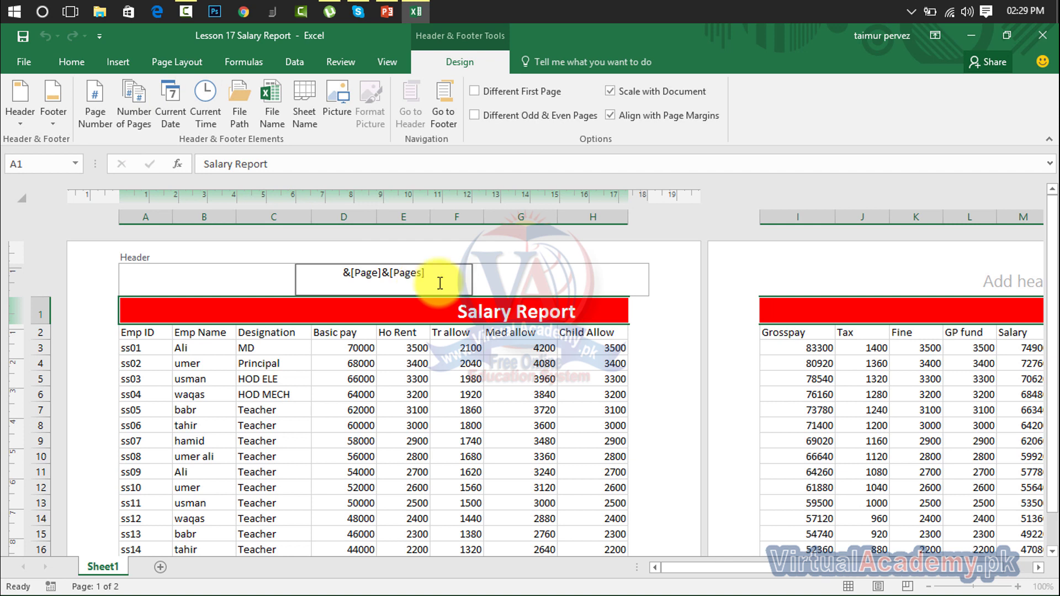
Insert the current date and current time in the right header section.
left_click(518, 283)
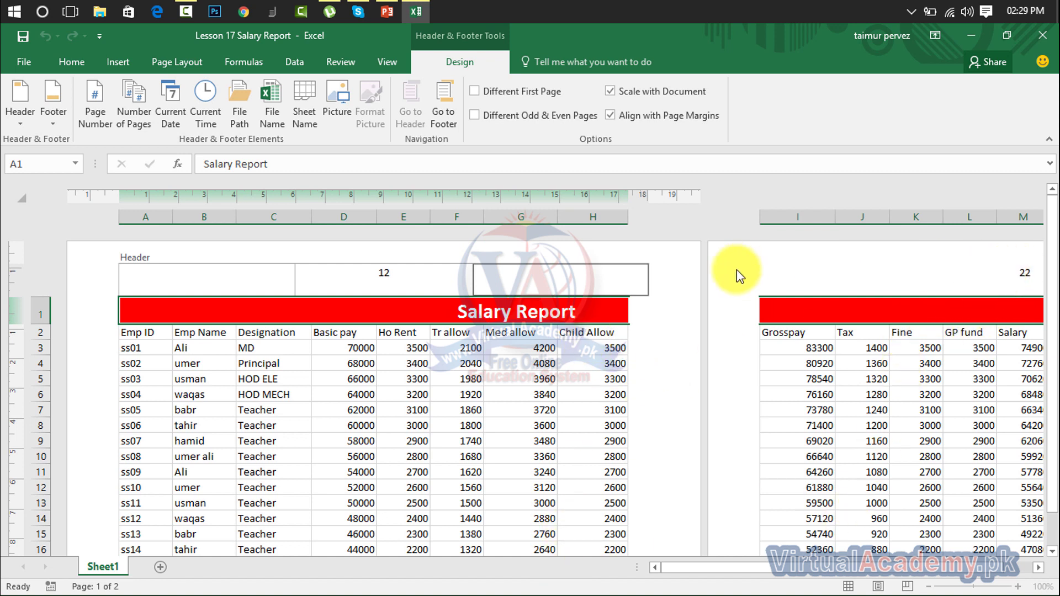
left_click(478, 274)
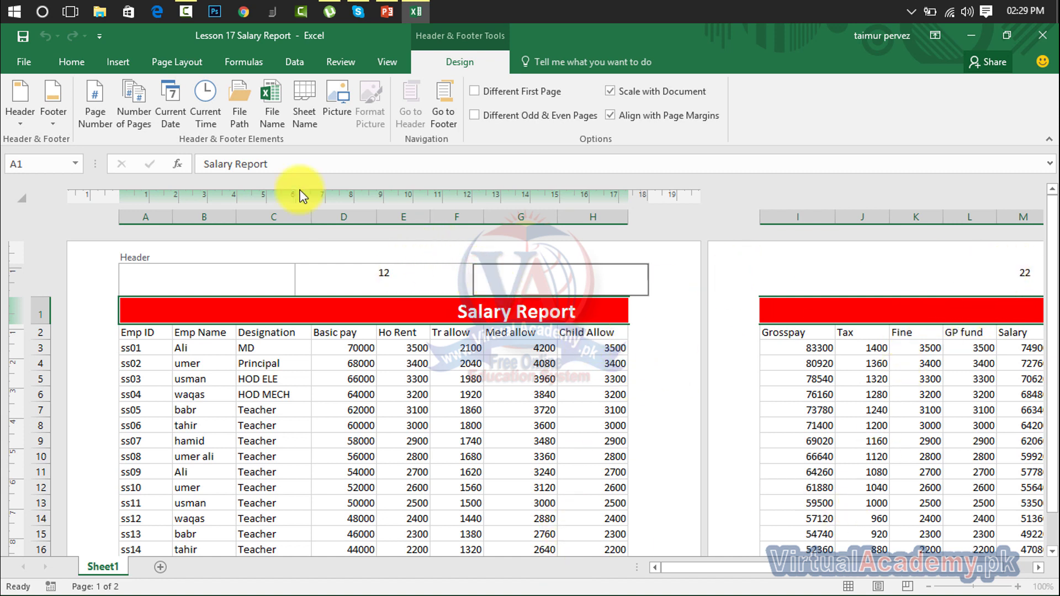
left_click(174, 122)
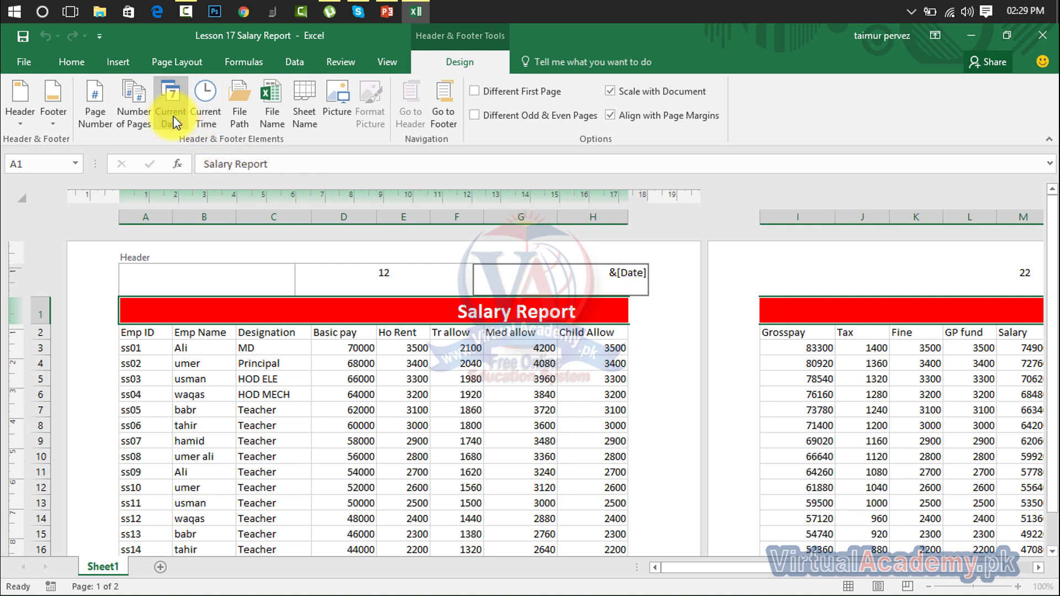
left_click(220, 125)
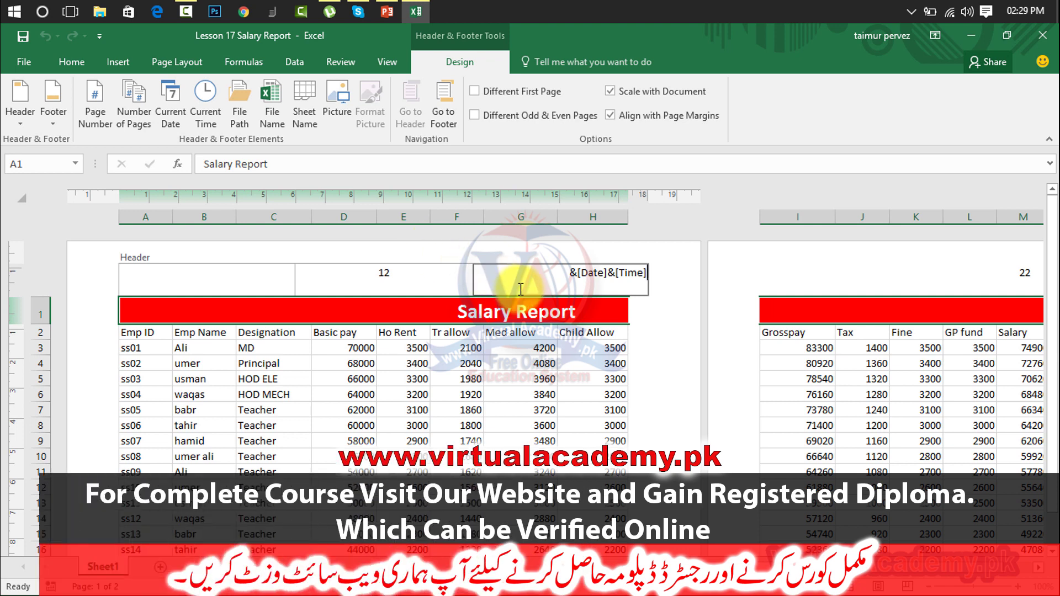
Insert the sheet name in the left header section.
left_click(237, 284)
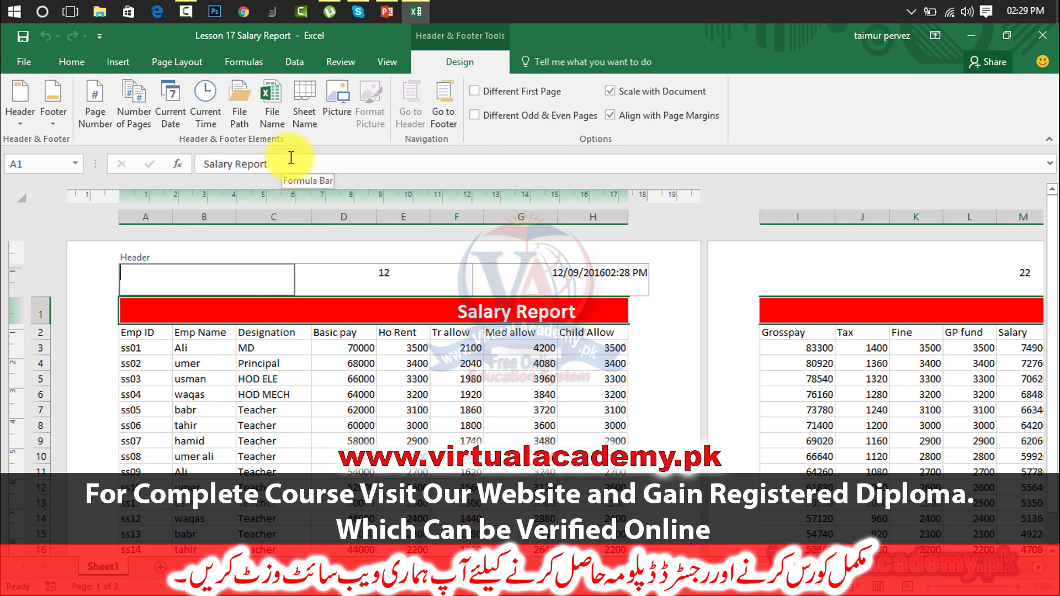
left_click(308, 123)
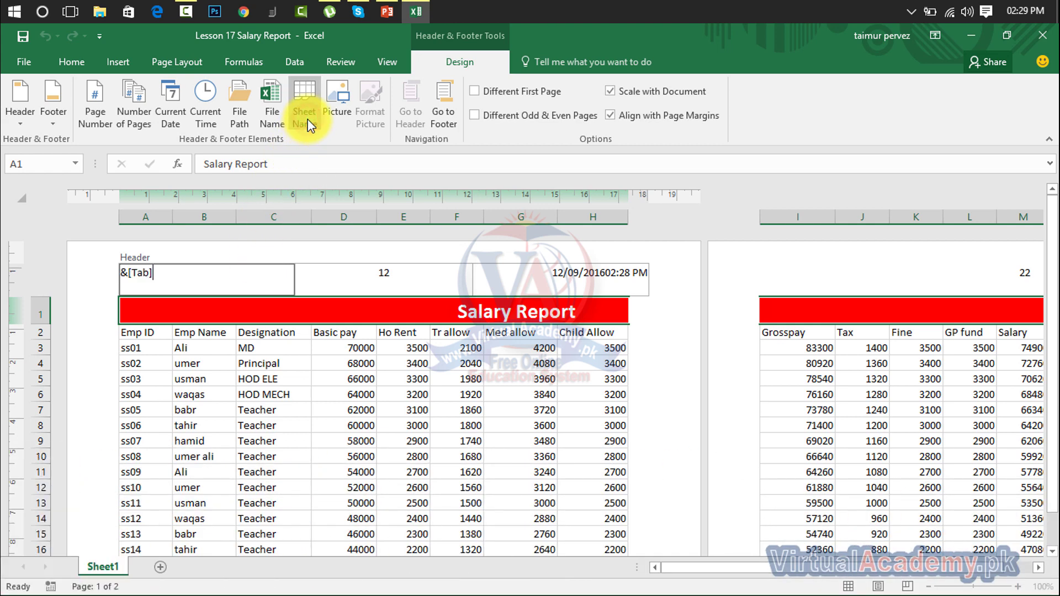
left_click(327, 270)
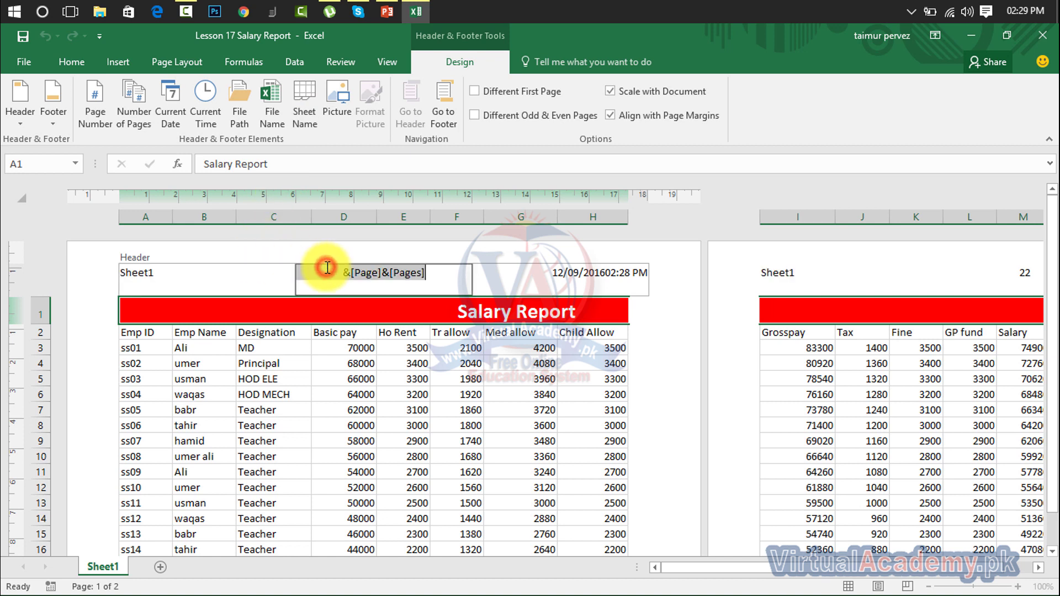
left_click(214, 280)
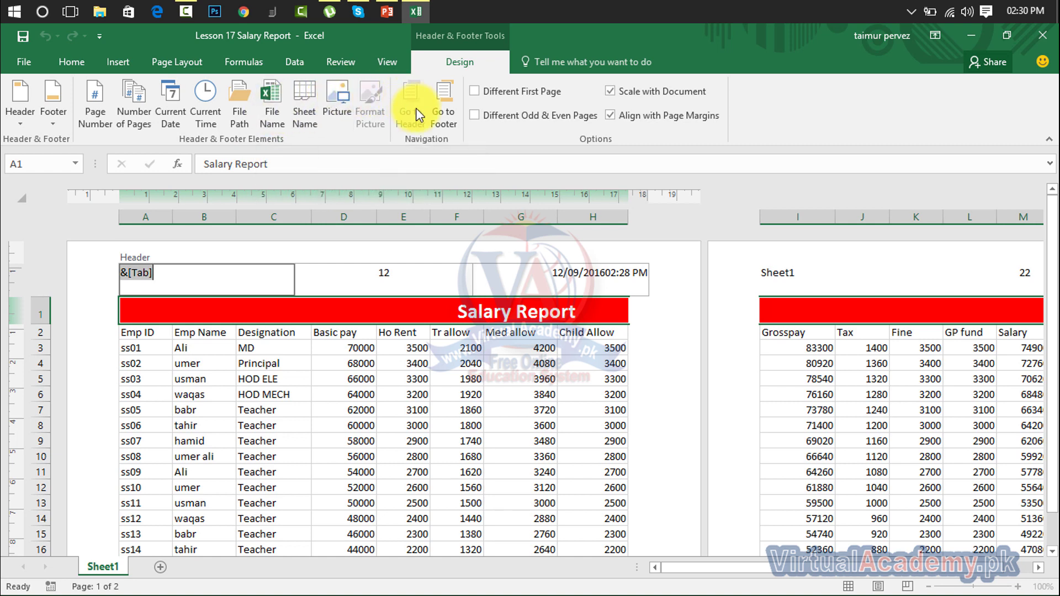
Delete the [Picture] code from the right footer section.
left_click(448, 106)
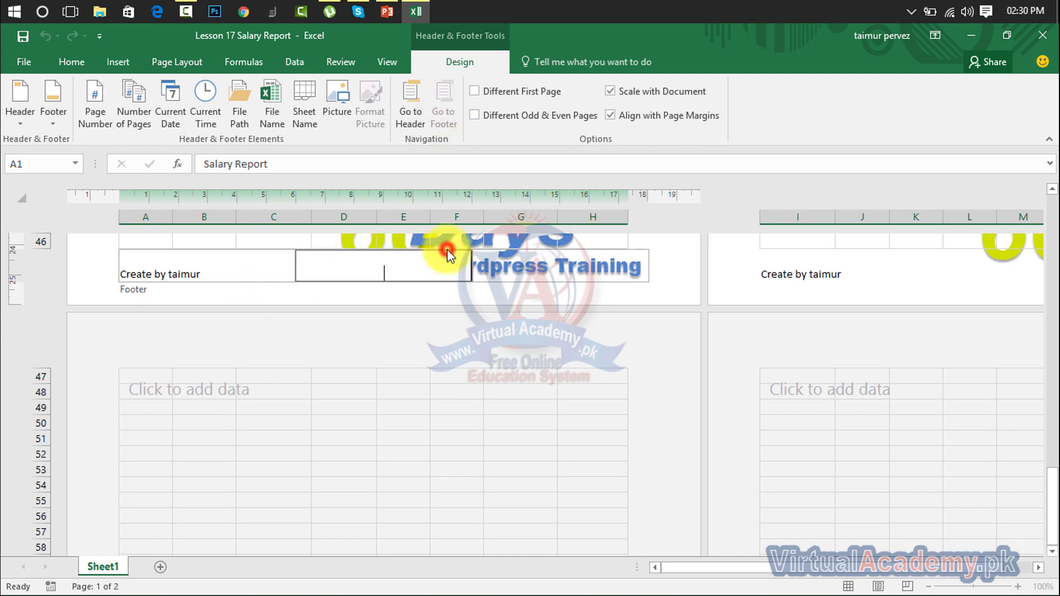
left_click(494, 270)
left_click(498, 271)
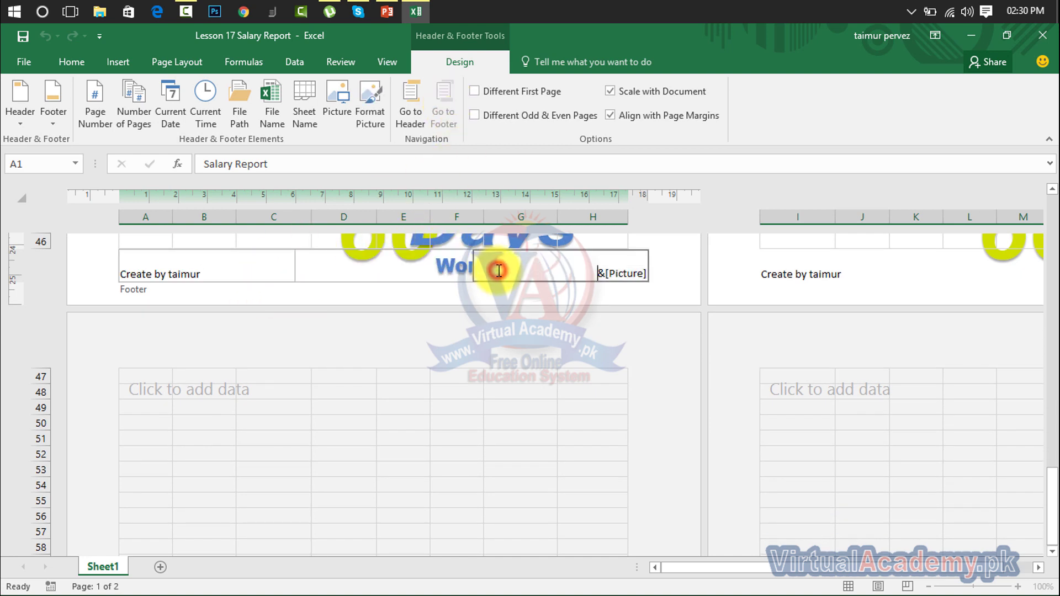
key("Delete")
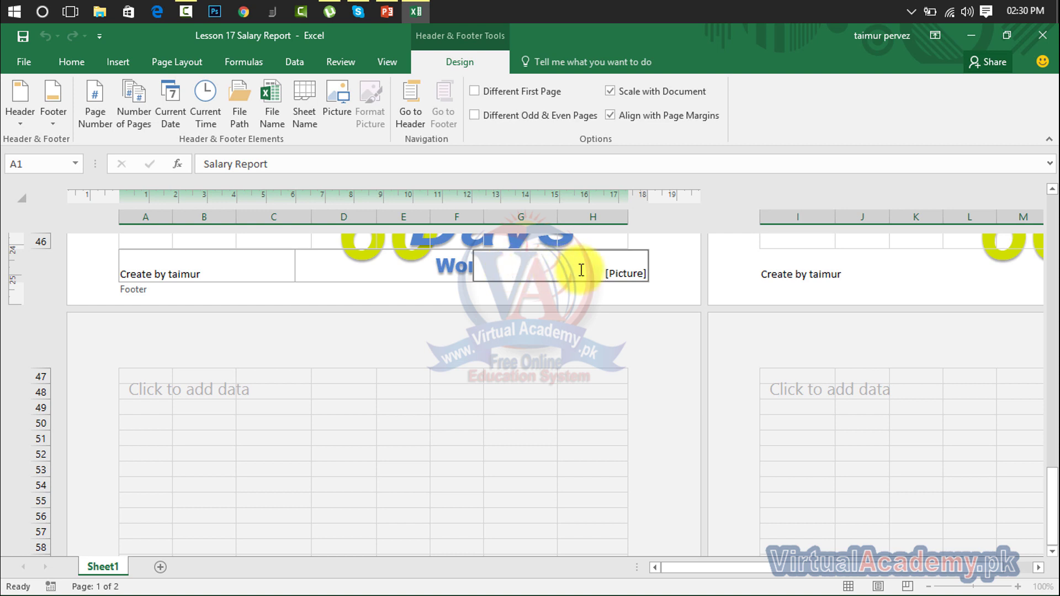
left_click_drag(498, 270, 671, 287)
key("Delete")
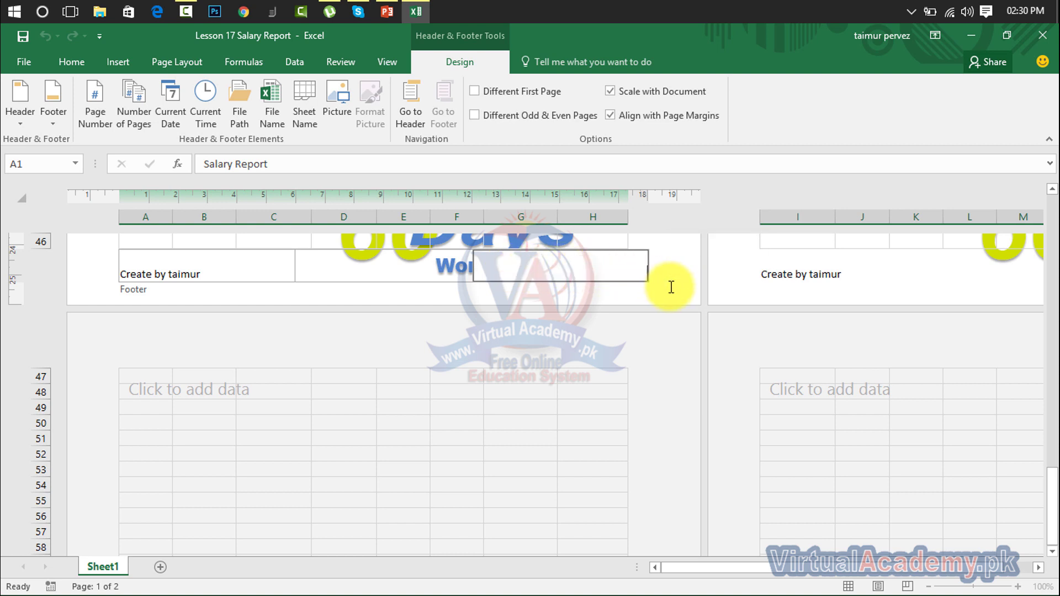
Delete the author credit text from the left footer section.
left_click(405, 268)
left_click(238, 270)
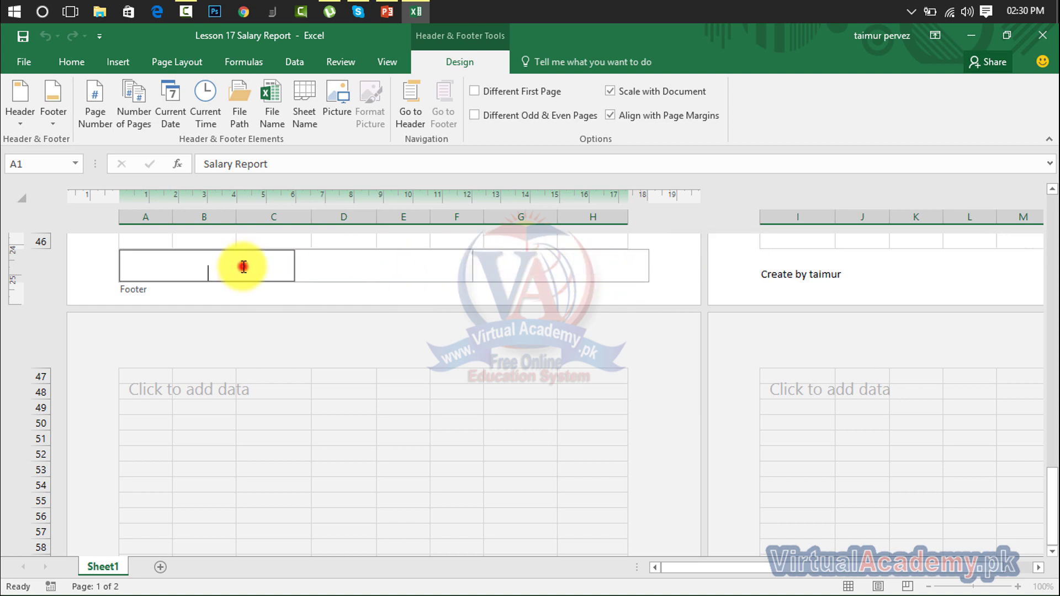
key("Delete")
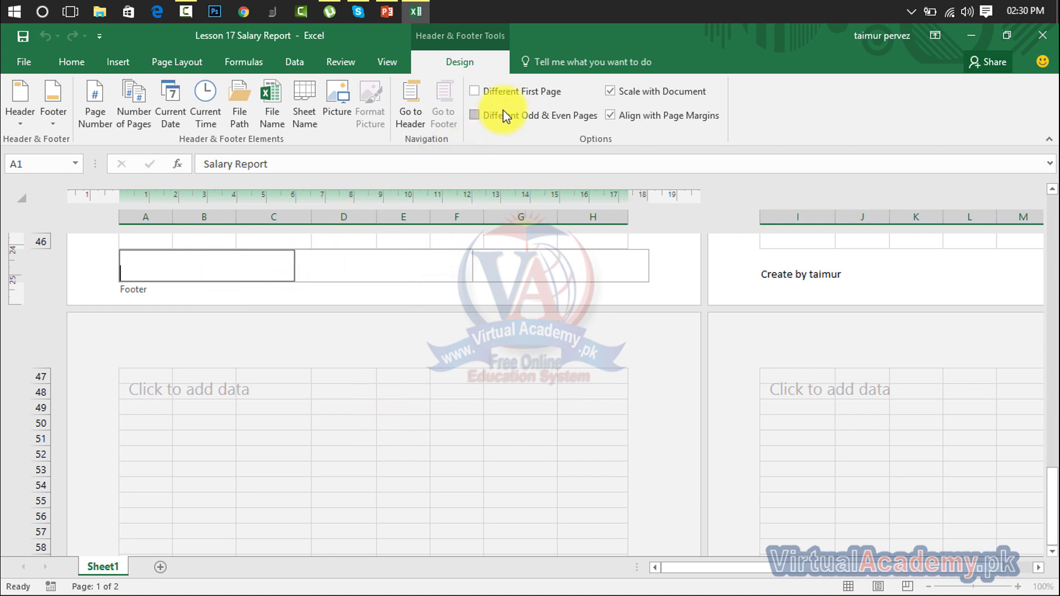
Insert the favicon image from the Desktop into the right footer, shown as &[Picture].
left_click(415, 121)
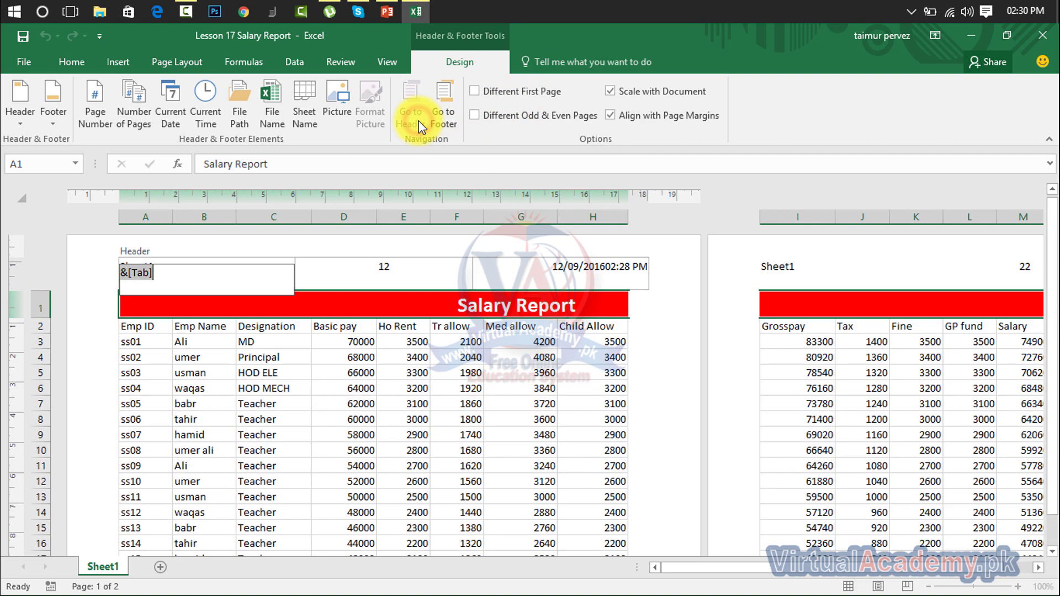
left_click(436, 115)
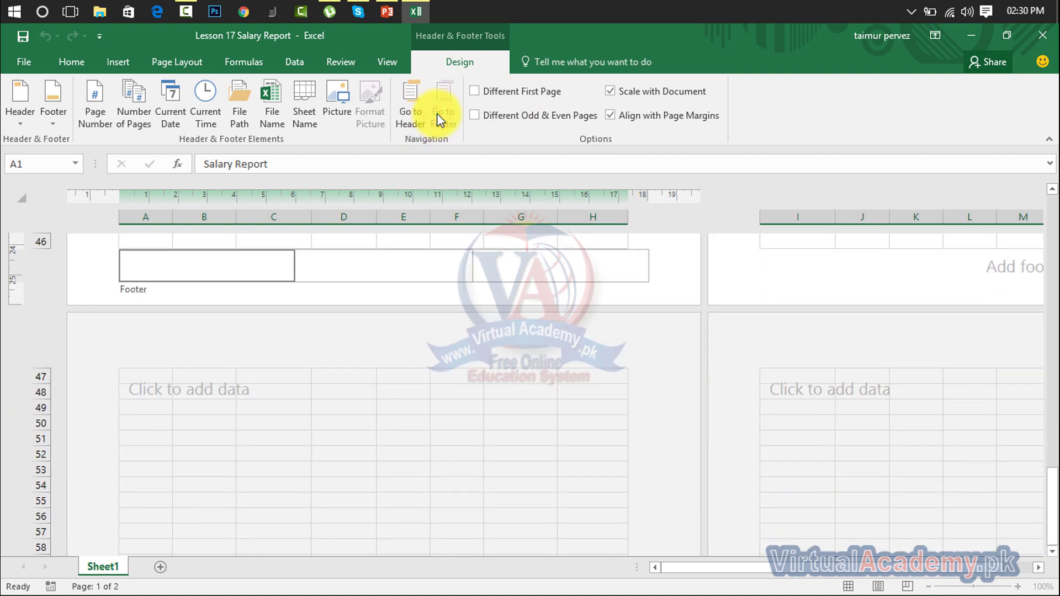
left_click(535, 252)
left_click(336, 112)
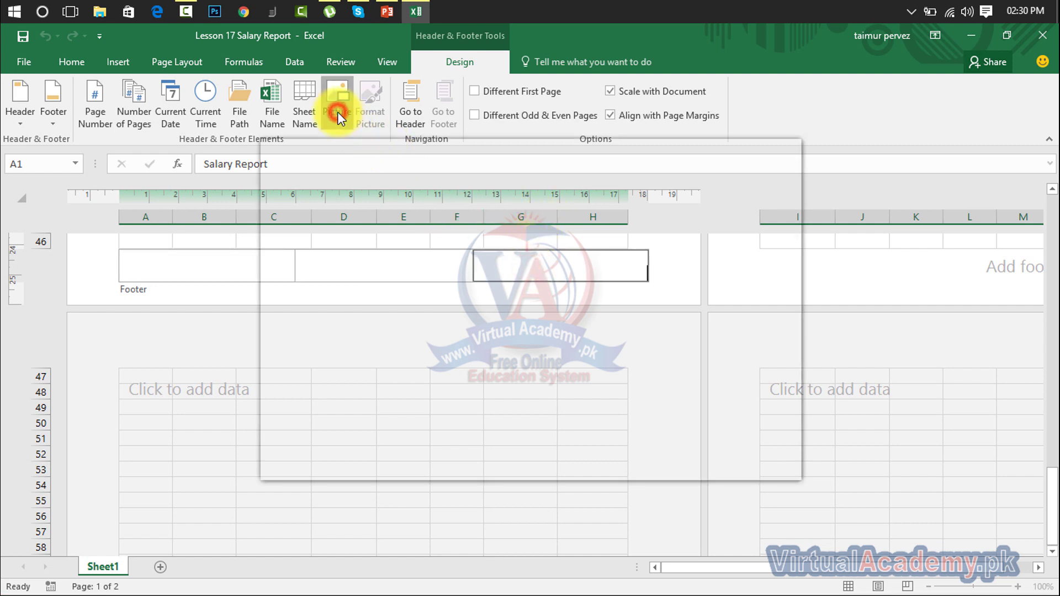
left_click(705, 465)
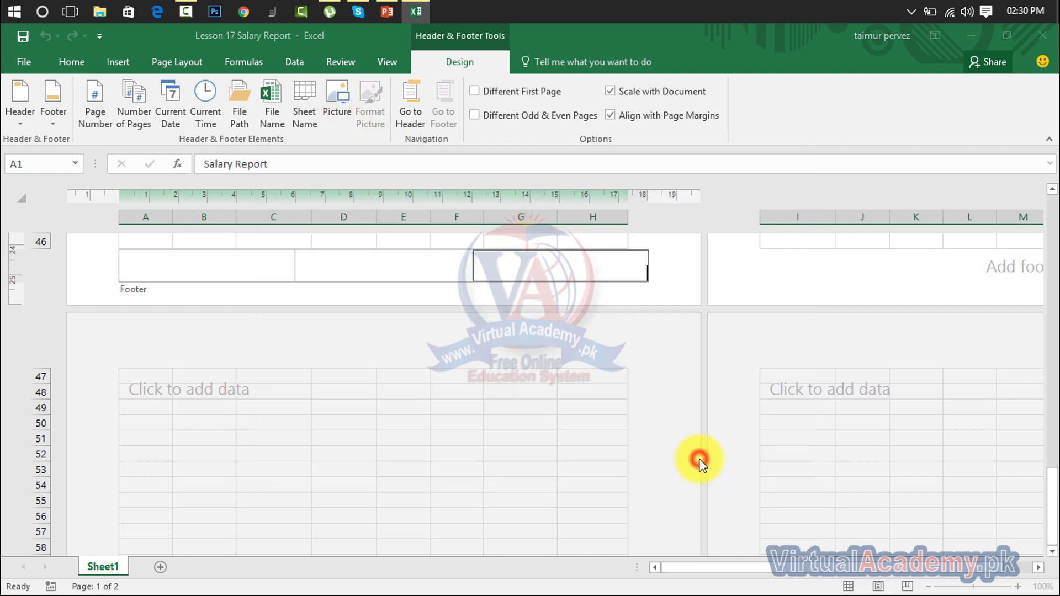
left_click_drag(524, 166, 530, 283)
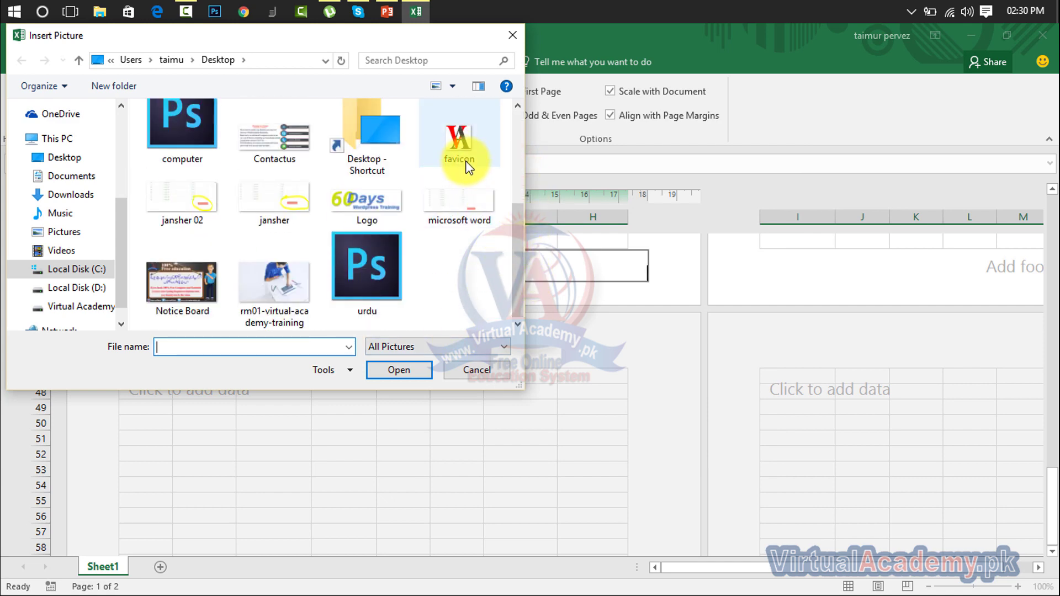
double_click(459, 145)
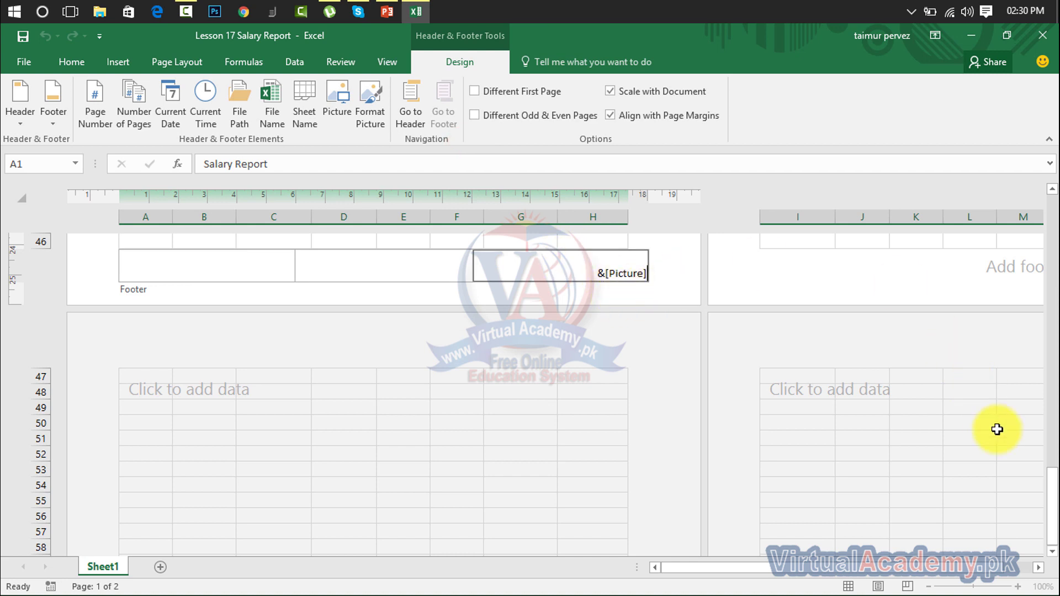
left_click_drag(1053, 489, 1053, 475)
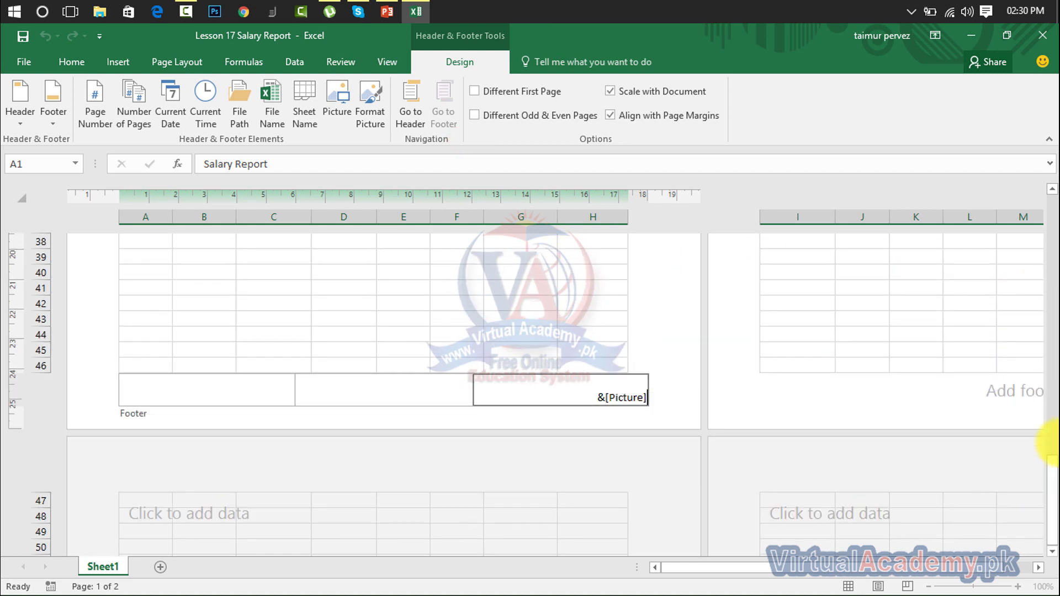
Enter the author's name in the left footer section, then move to the centre footer.
left_click(252, 391)
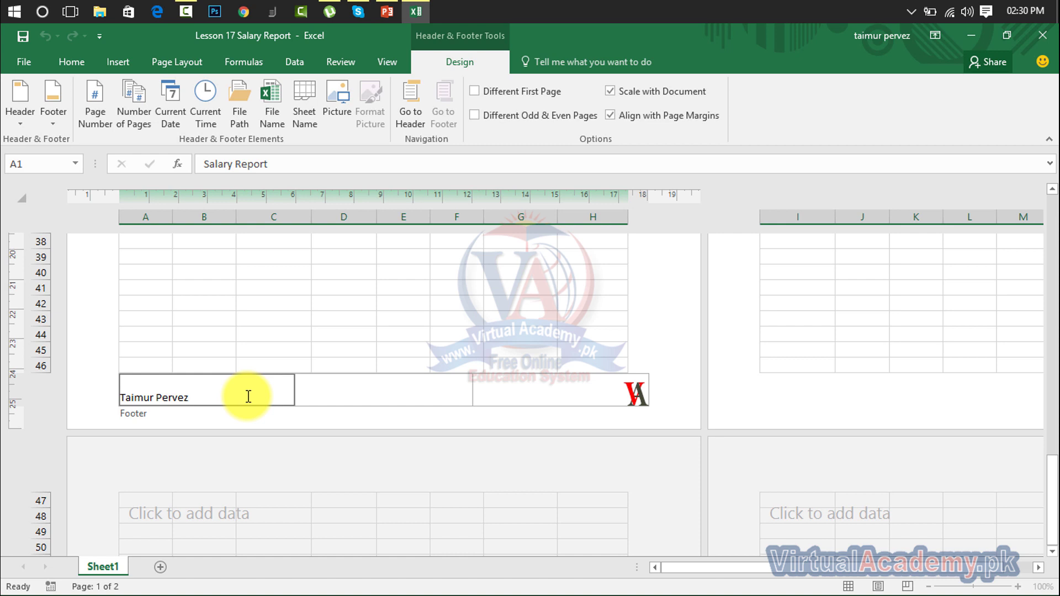
left_click(343, 369)
left_click(247, 396)
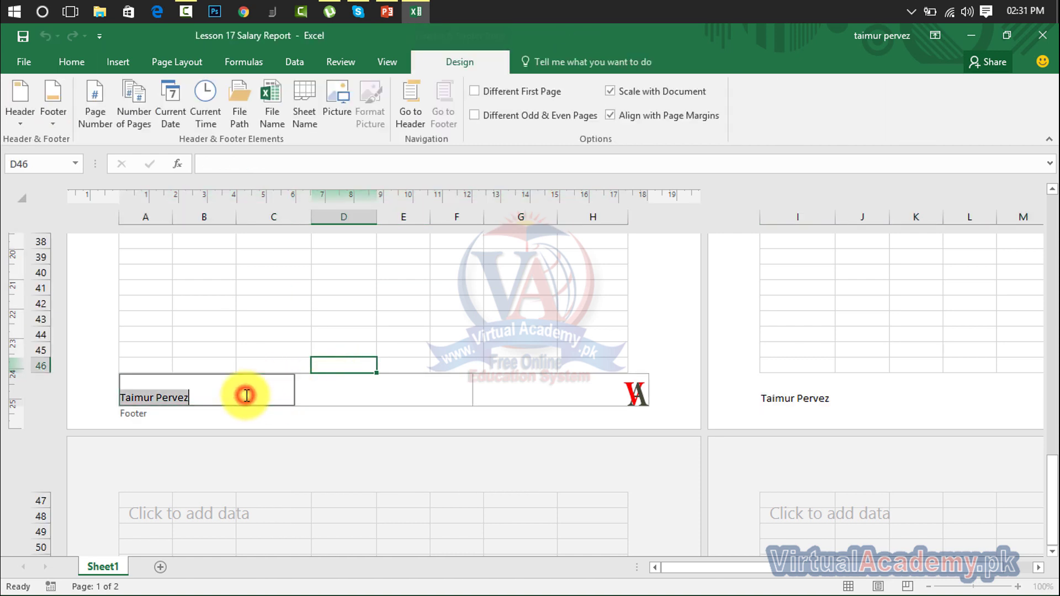
left_click(326, 388)
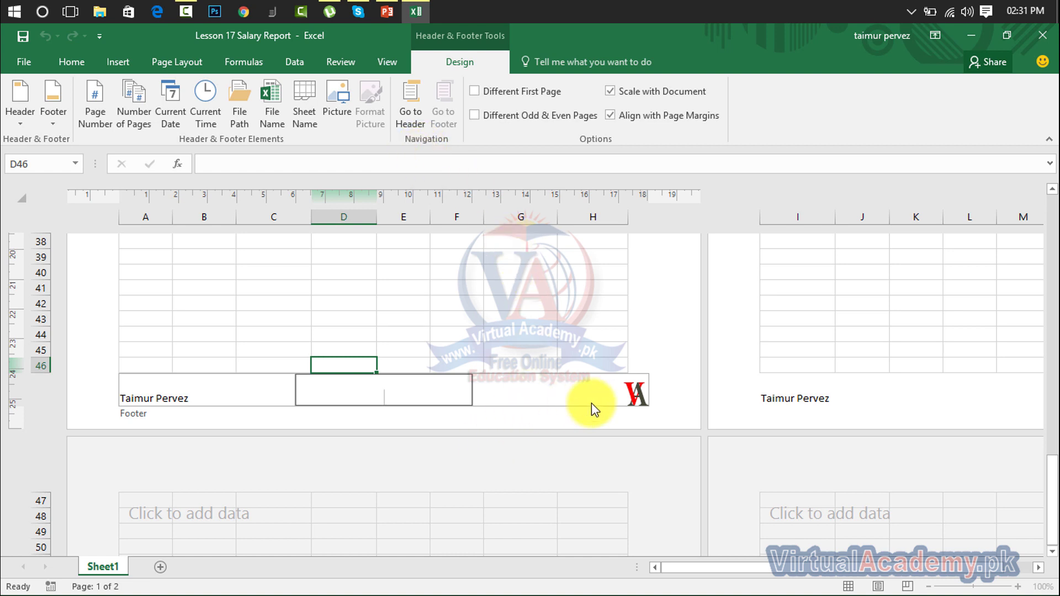
Toggle Different First Page, Different Odd & Even Pages and Scale with Document, leaving each unchanged.
left_click(475, 91)
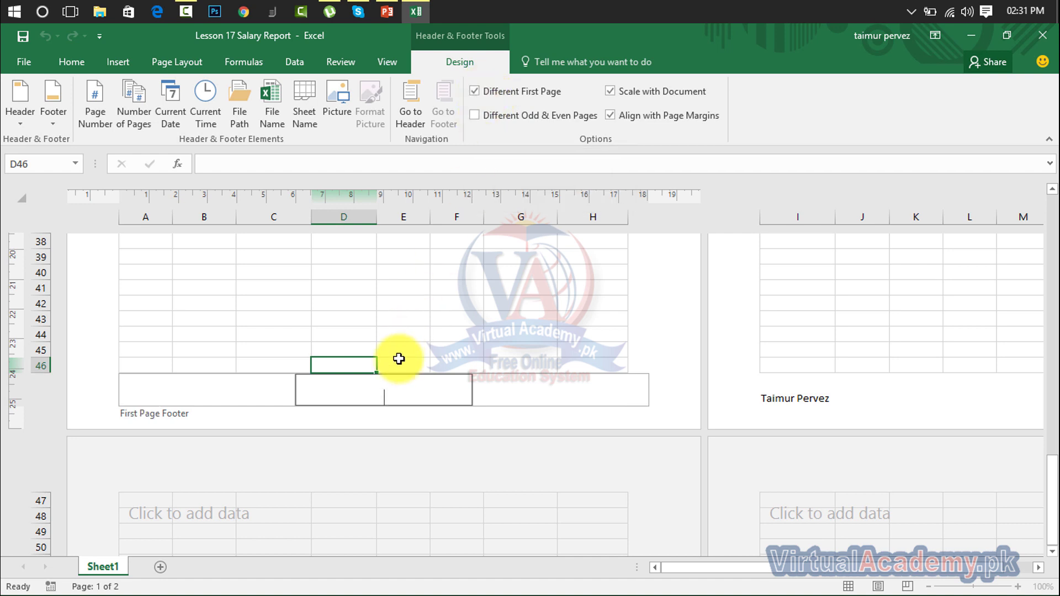
left_click(476, 91)
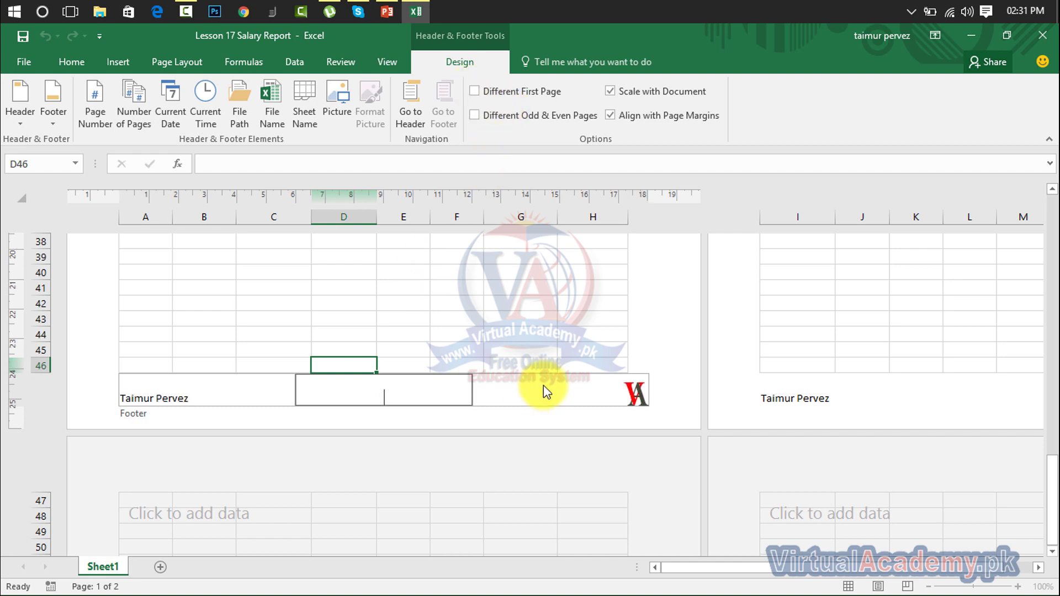
left_click(503, 118)
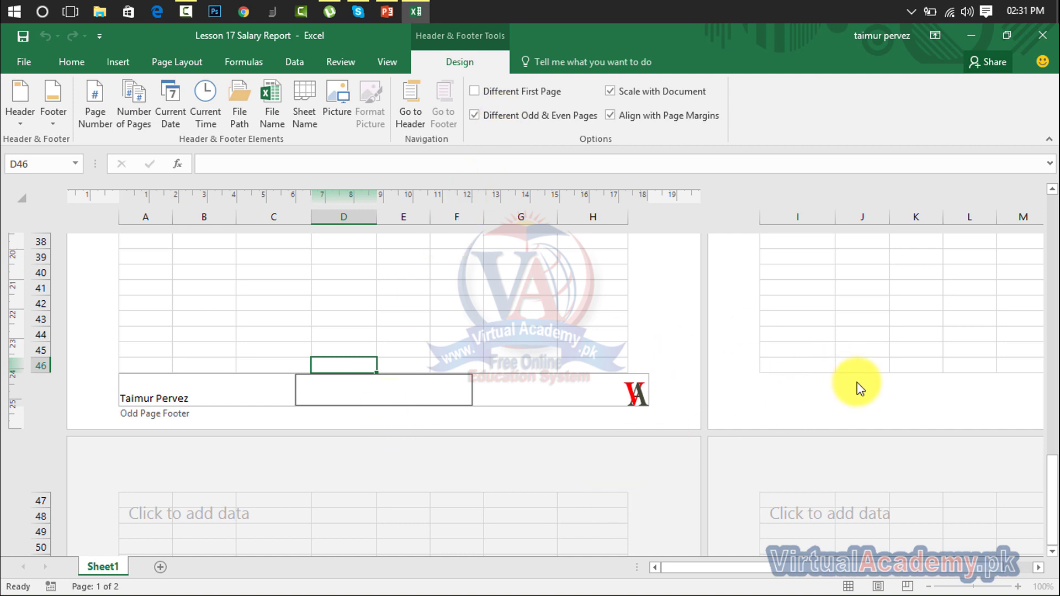
left_click(506, 118)
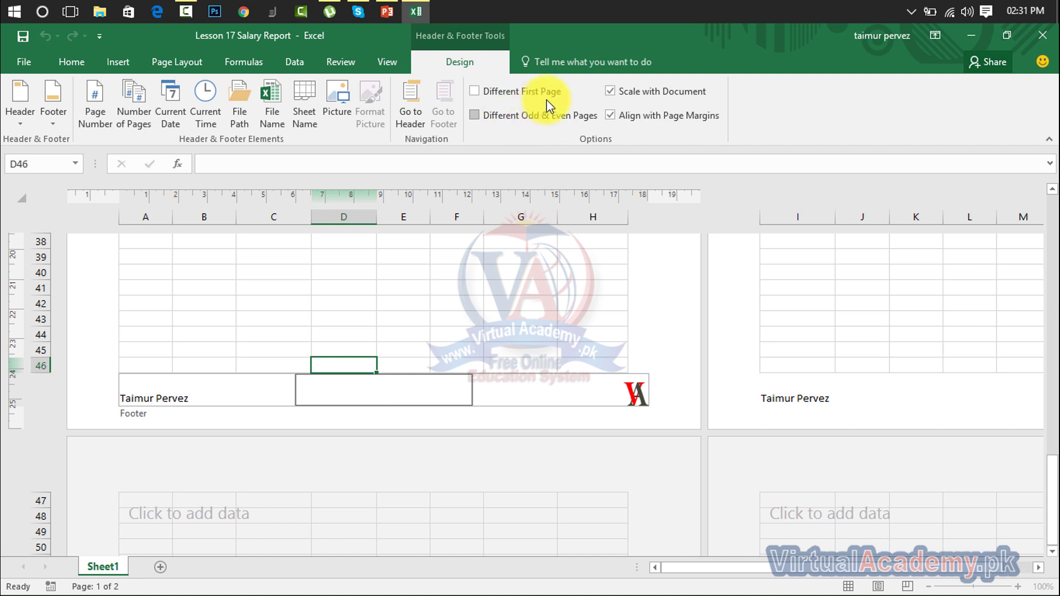
left_click(648, 97)
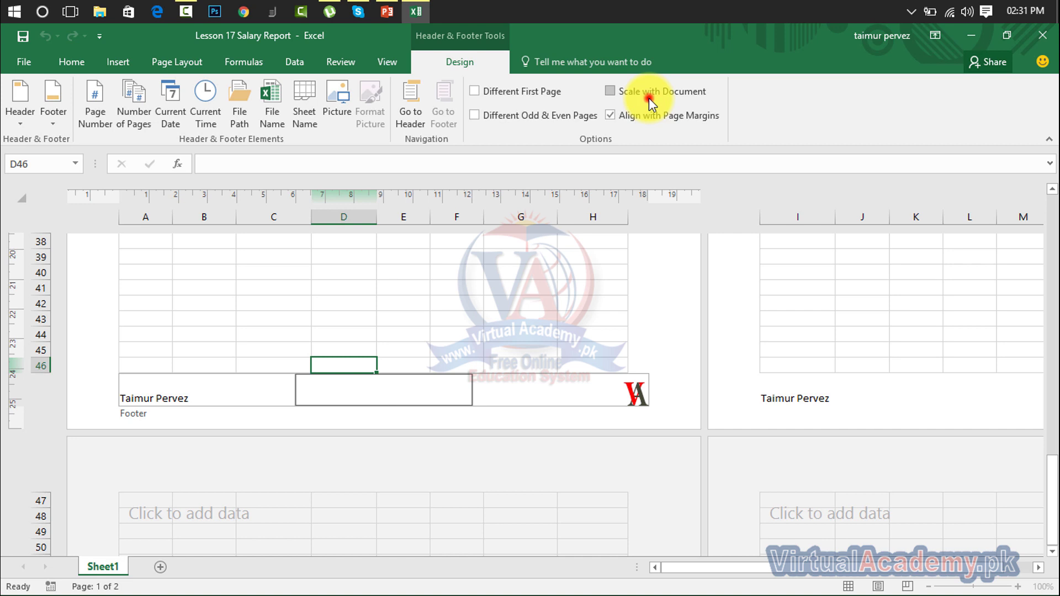
left_click(648, 98)
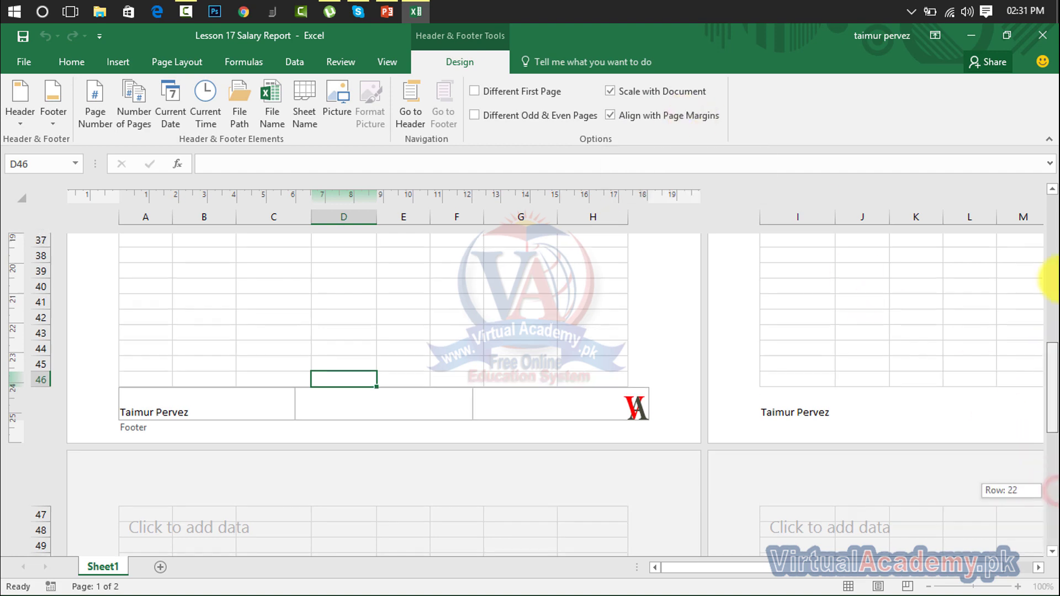
left_click_drag(1052, 491, 1052, 232)
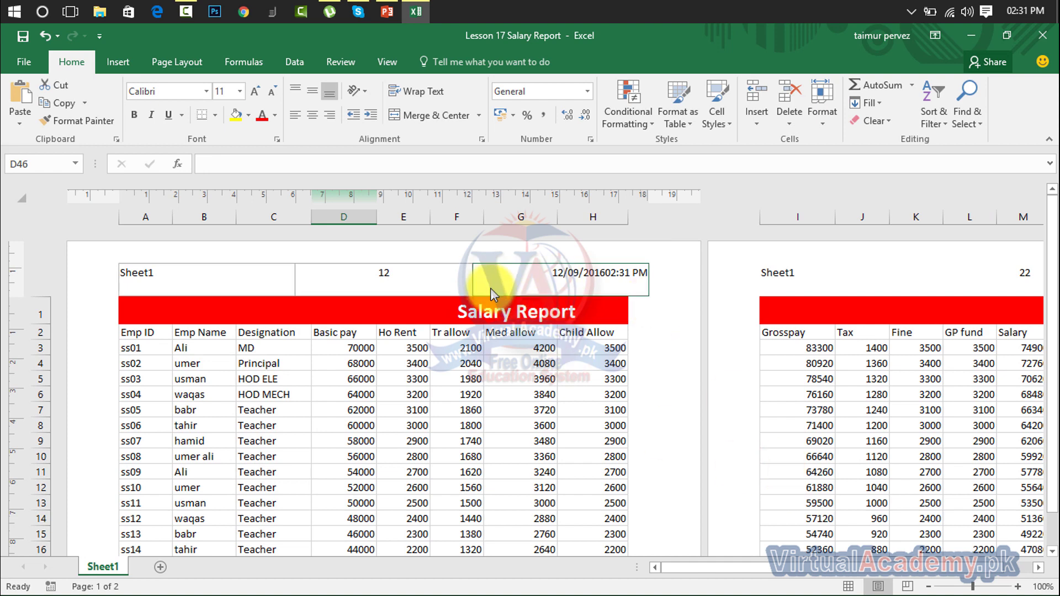
Move down the sheet to check the page 1 footer and later pages.
key("Down")
key("Down")
key("Down")
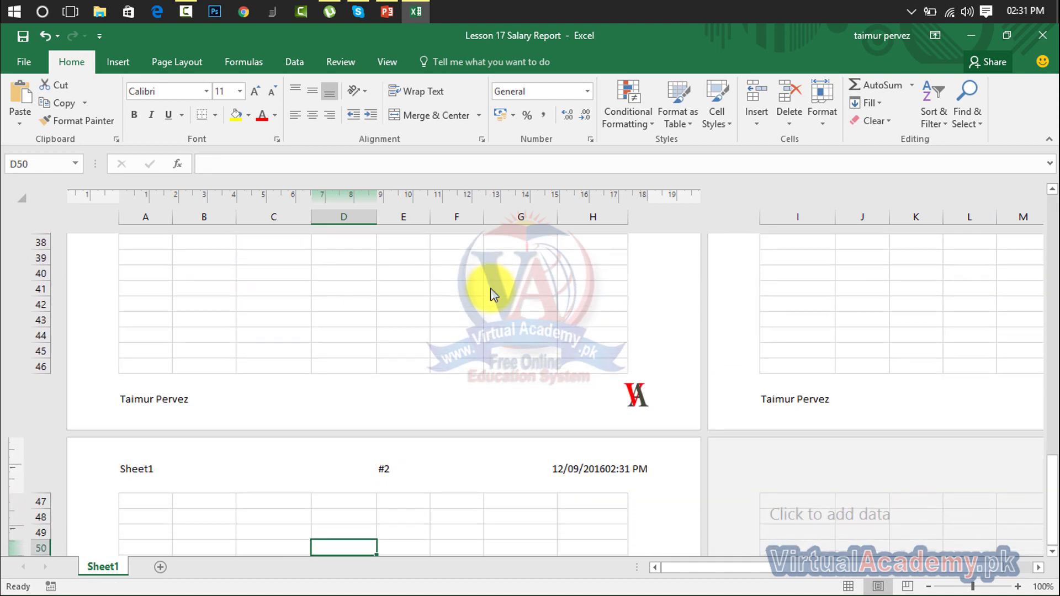
key("Down")
key("Down")
key("Down")
key("Down")
key("Down")
key("Down")
key("Down")
key("Down")
key("Down")
key("Down")
key("Down")
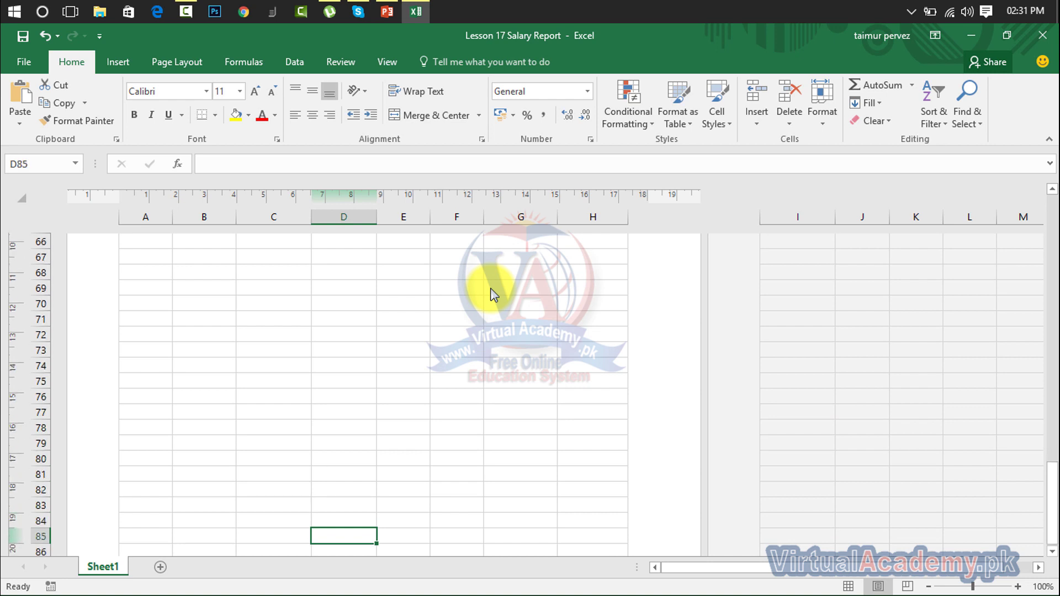
key("Down")
key("Down")
key("Down")
key("Down")
key("Down")
key("Down")
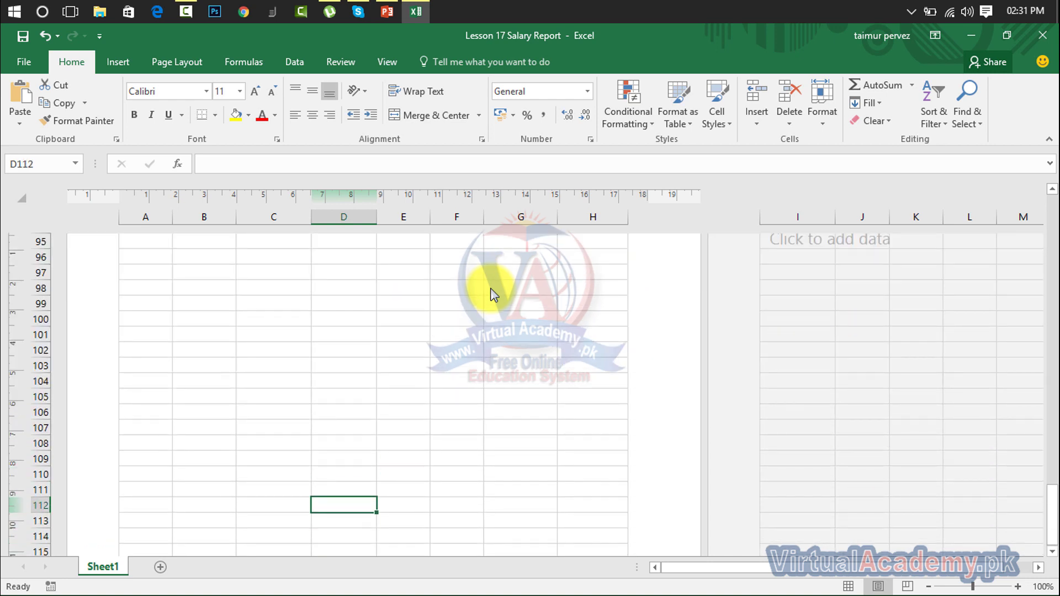
key("Down")
key("Down")
key("Down")
key("Down")
key("Down")
key("Down")
key("Down")
key("Down")
key("Down")
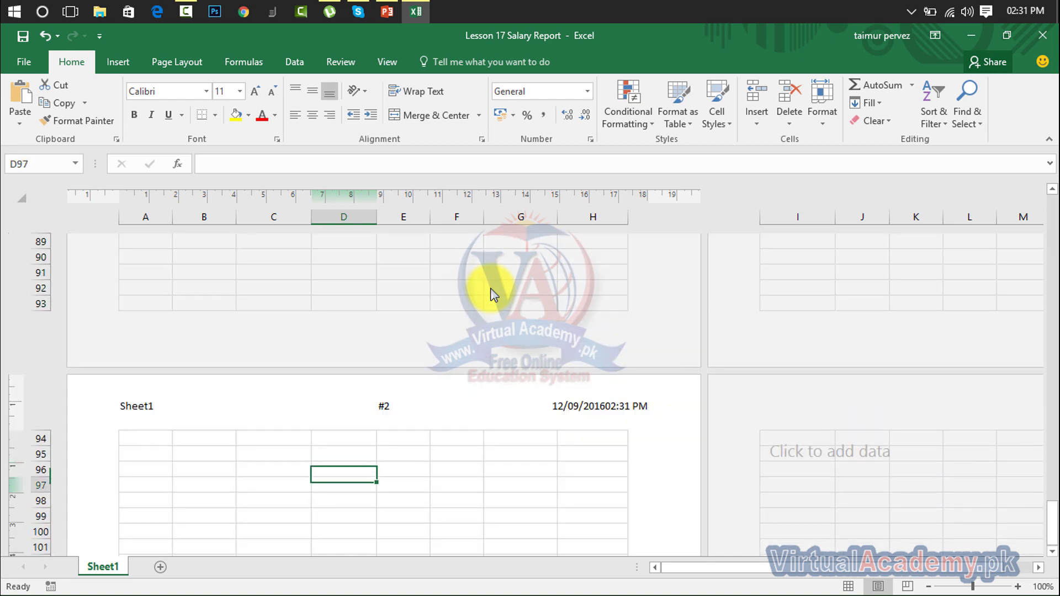
key("Down")
key("Down")
key("Down")
key("Up")
key("Up")
key("Up")
key("Up")
key("Up")
key("Up")
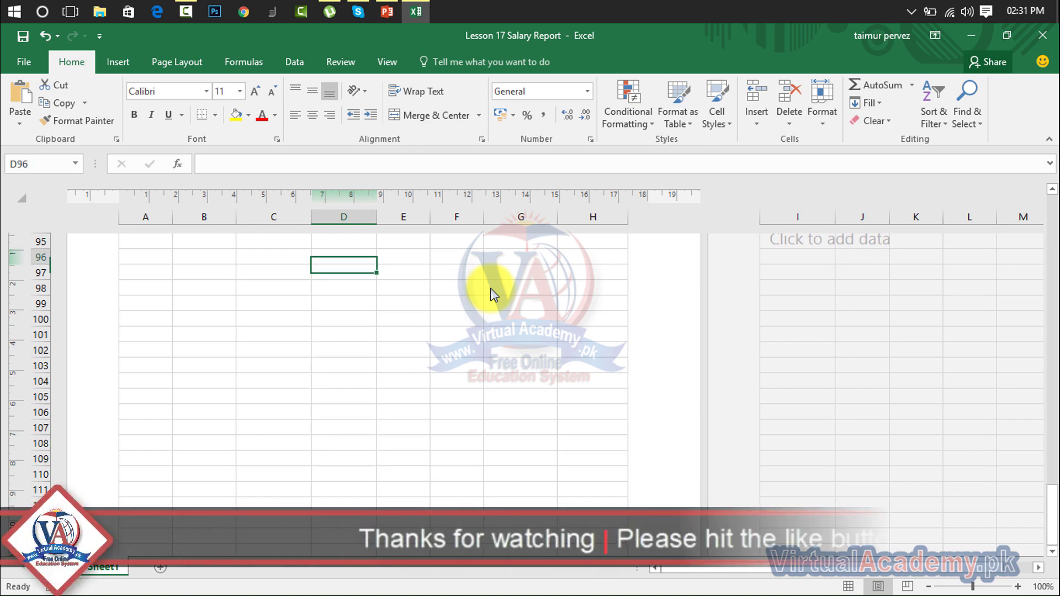
key("Up")
key("Up")
key("Up")
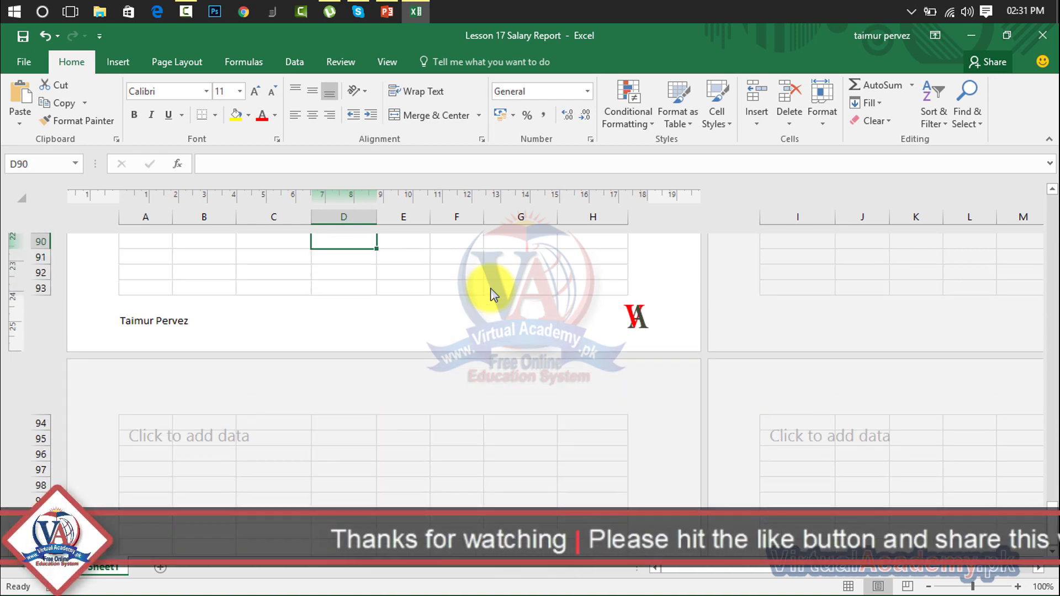
Check the next pages' headers down to row 134, then return to the top and open File Info.
key("Down")
key("Down")
key("Down")
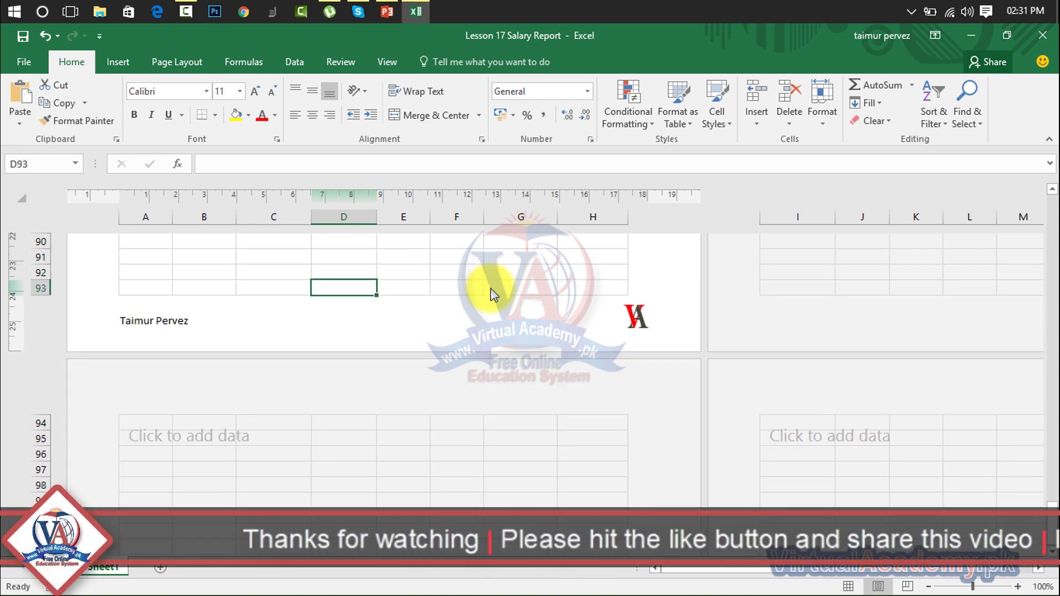
key("Down")
key("Down")
key("Down")
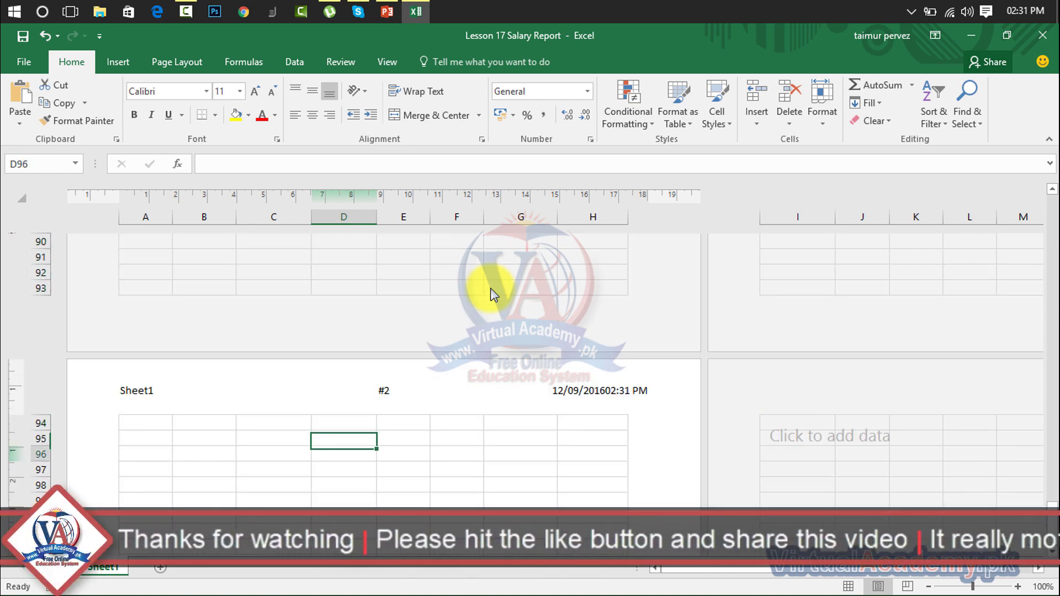
key("Down")
key("Down")
key("Down")
key("Down")
key("Down")
key("Down")
key("Down")
key("Down")
key("Down")
key("Down")
key("Down")
key("Down")
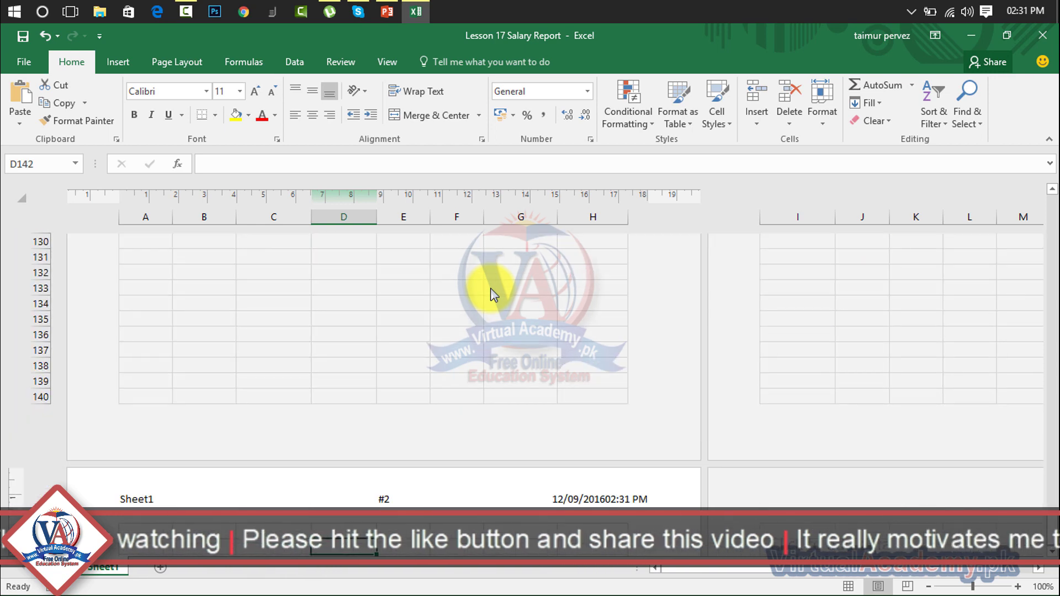
key("Down")
key("Down")
key("Down")
key("Down")
key("Down")
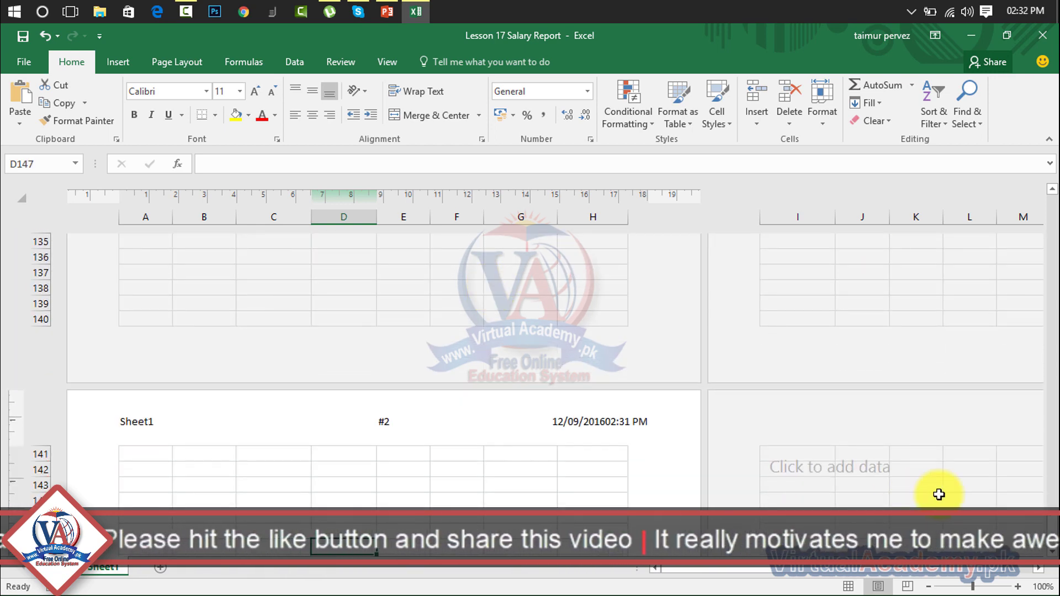
left_click_drag(1040, 527, 1052, 190)
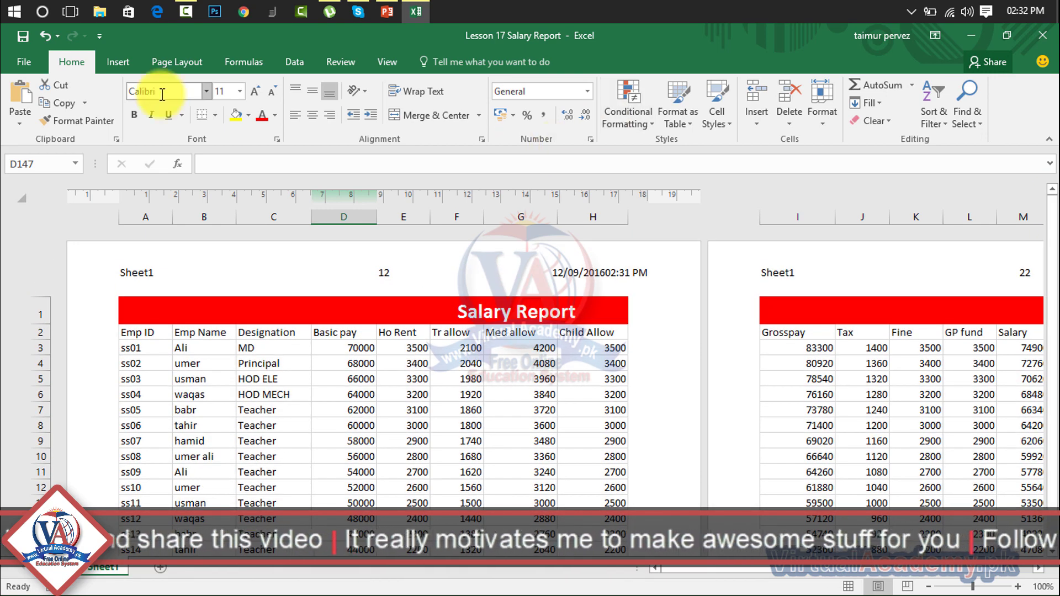
left_click(15, 65)
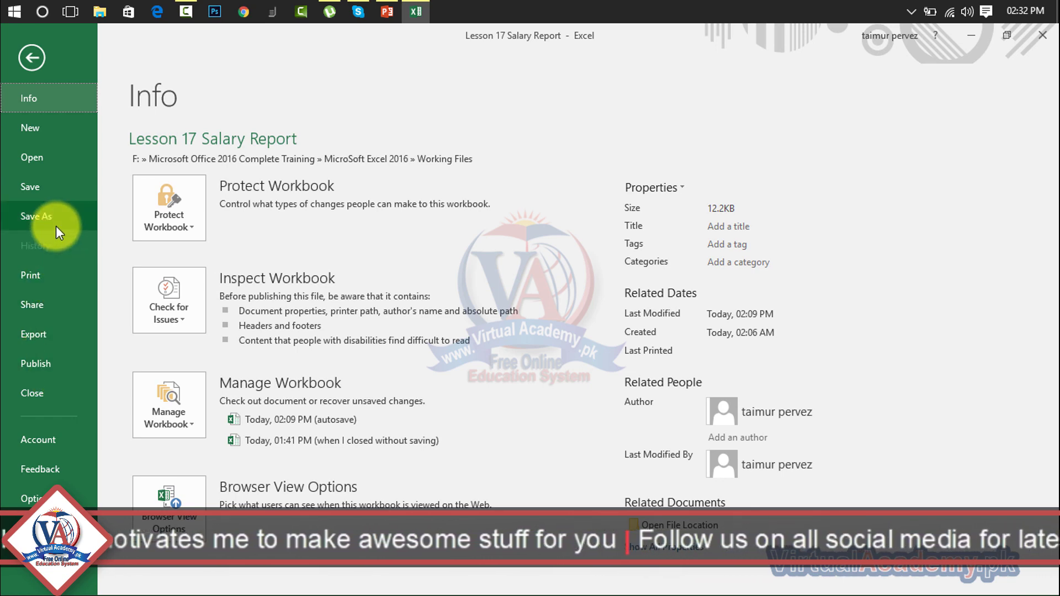
Print-preview pages 1 and 2 of the Salary Report, then return to the worksheet.
left_click(47, 267)
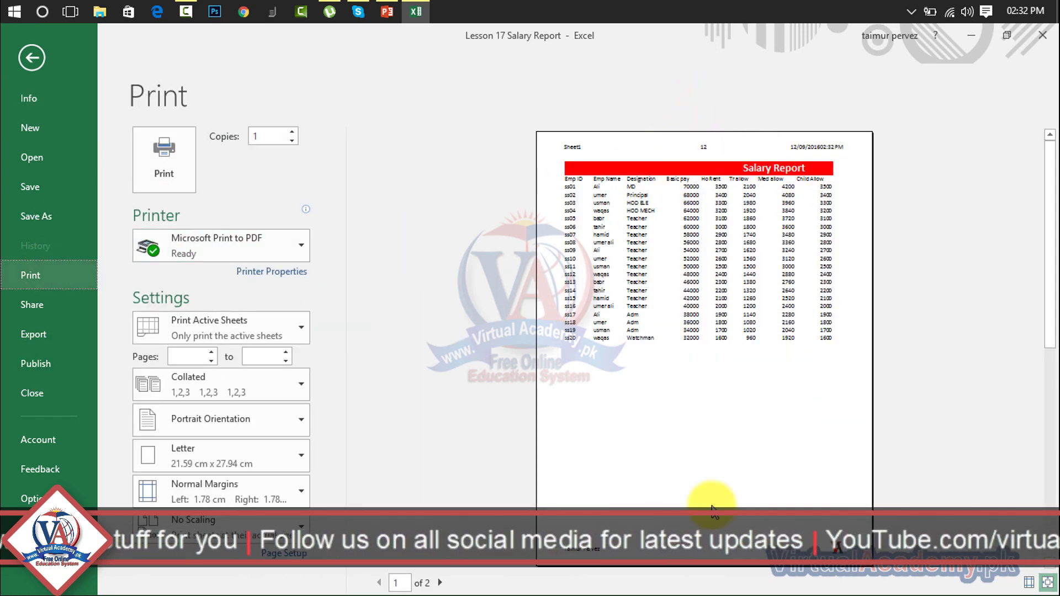
left_click(441, 584)
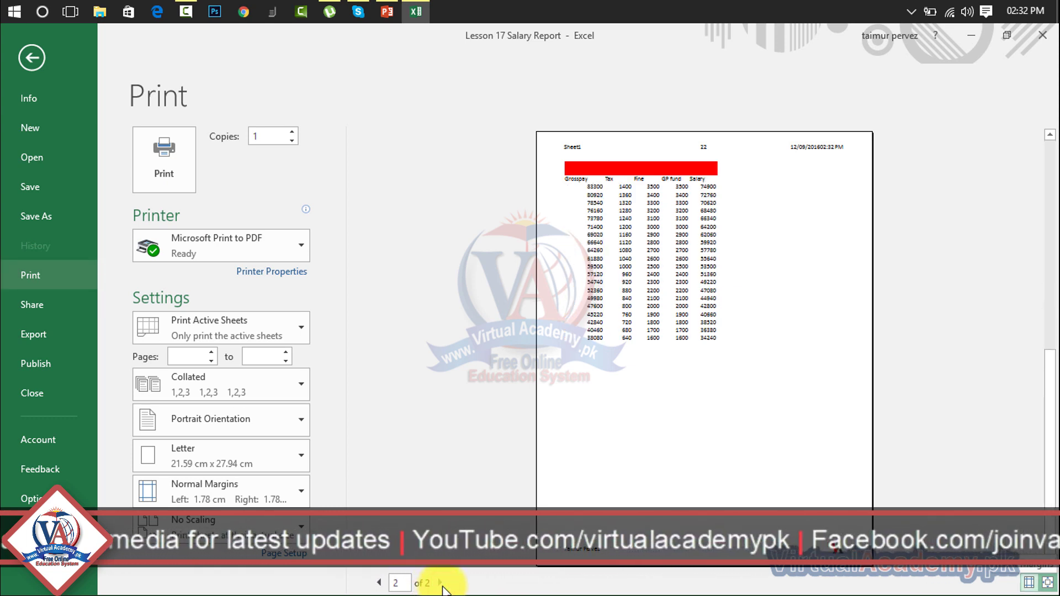
left_click(378, 584)
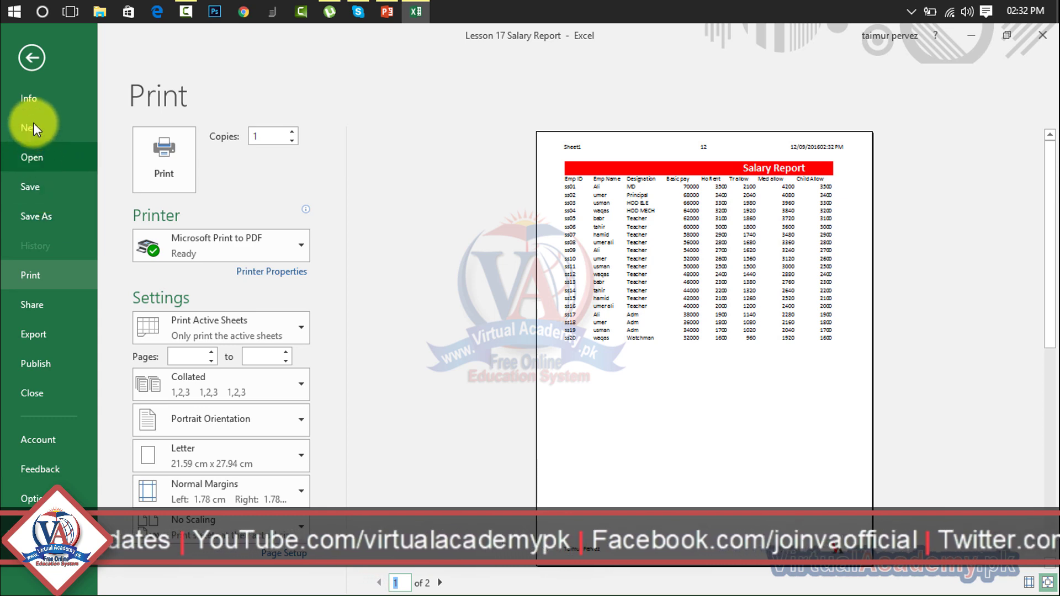
left_click(28, 104)
left_click(27, 59)
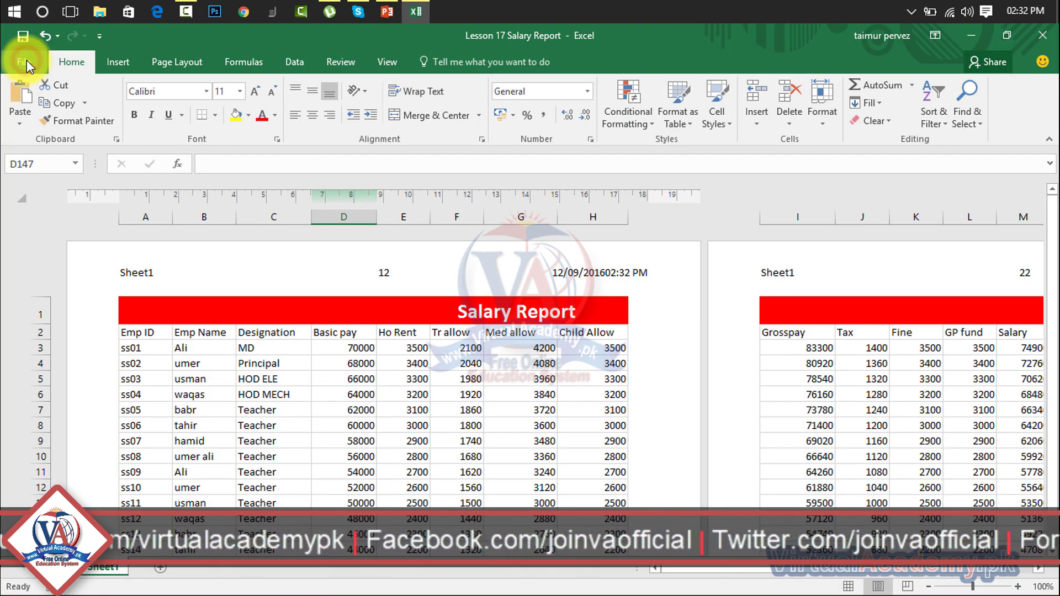
Delete the page number from the centre header and the sheet name from the left header.
left_click(125, 70)
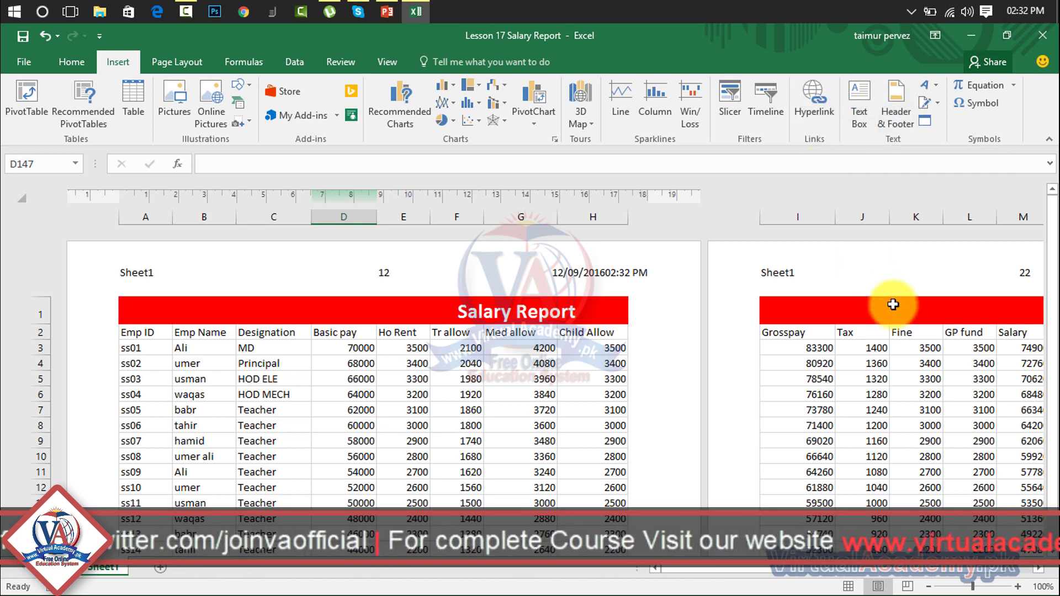
left_click(590, 286)
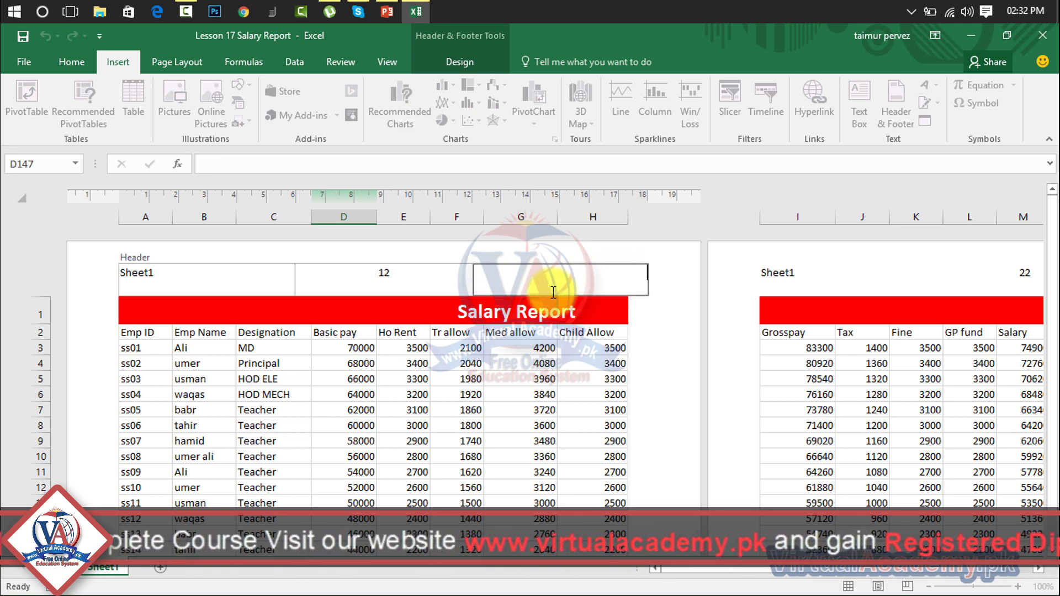
left_click(414, 277)
key("Delete")
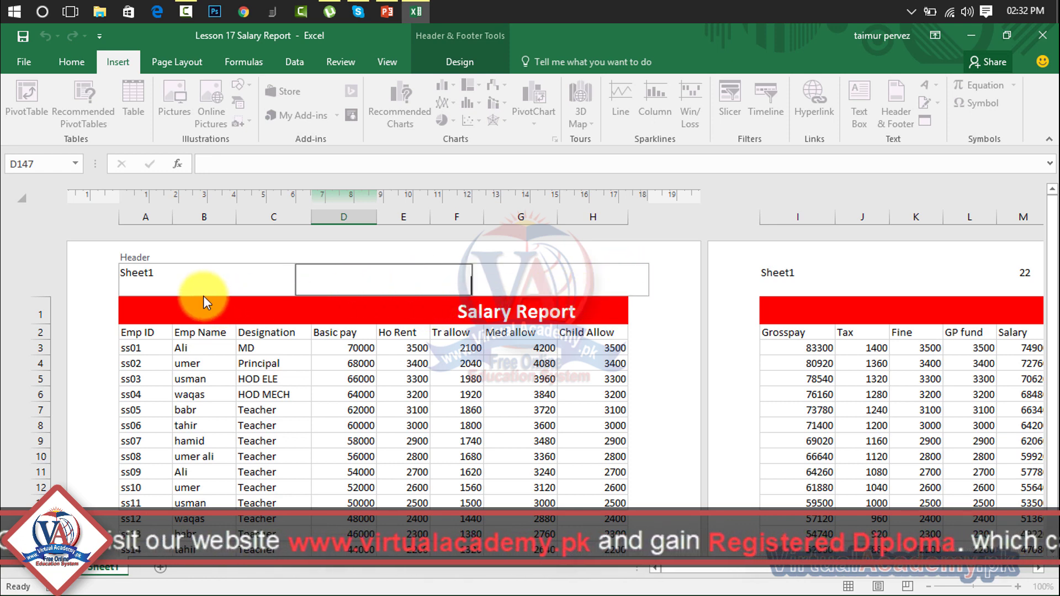
left_click(203, 294)
key("Delete")
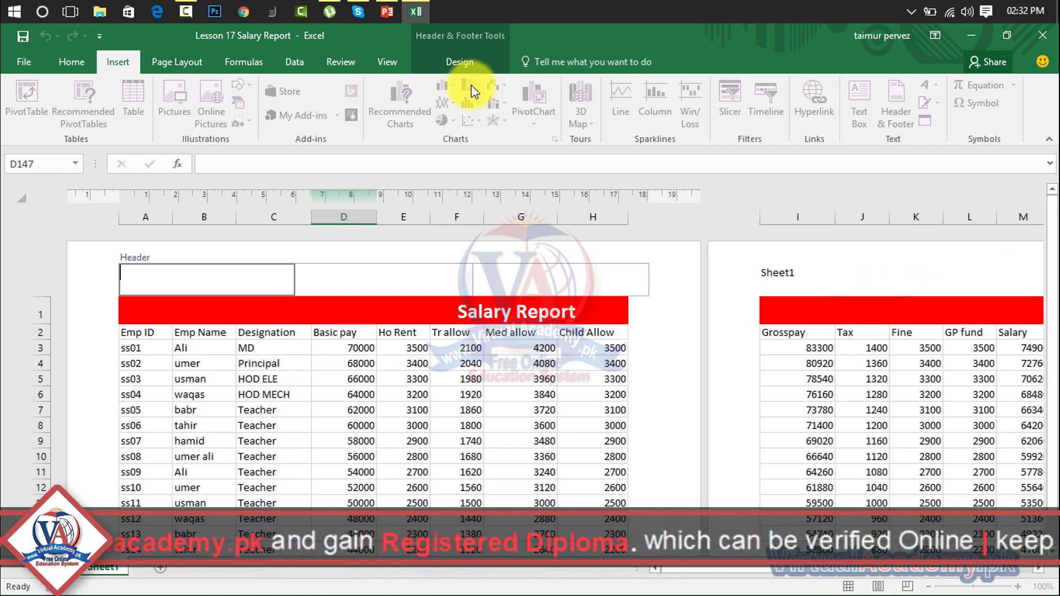
Remove the logo picture from the right section of the page footer.
left_click(459, 62)
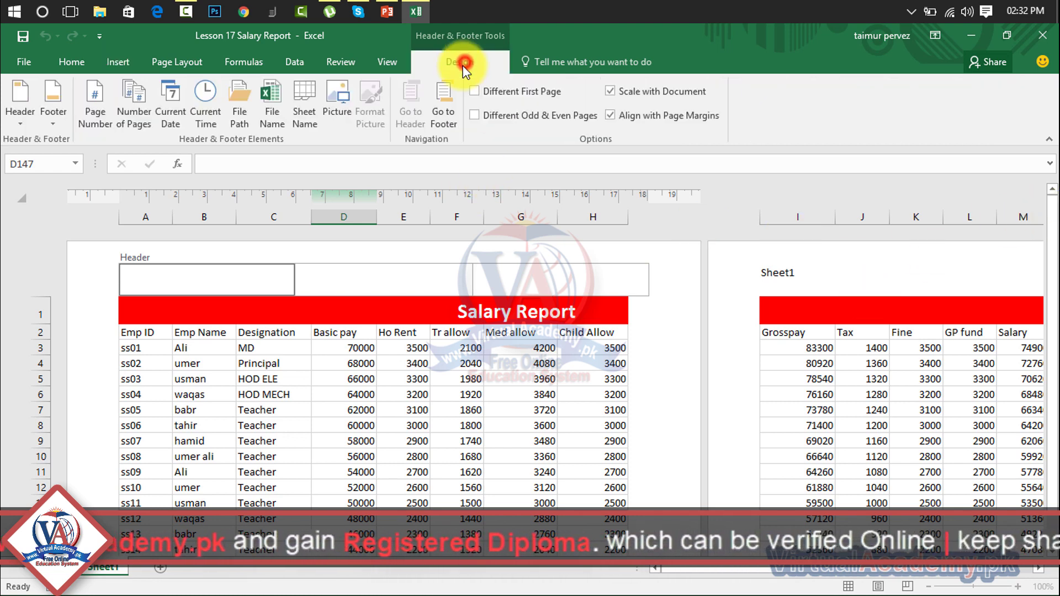
left_click(438, 94)
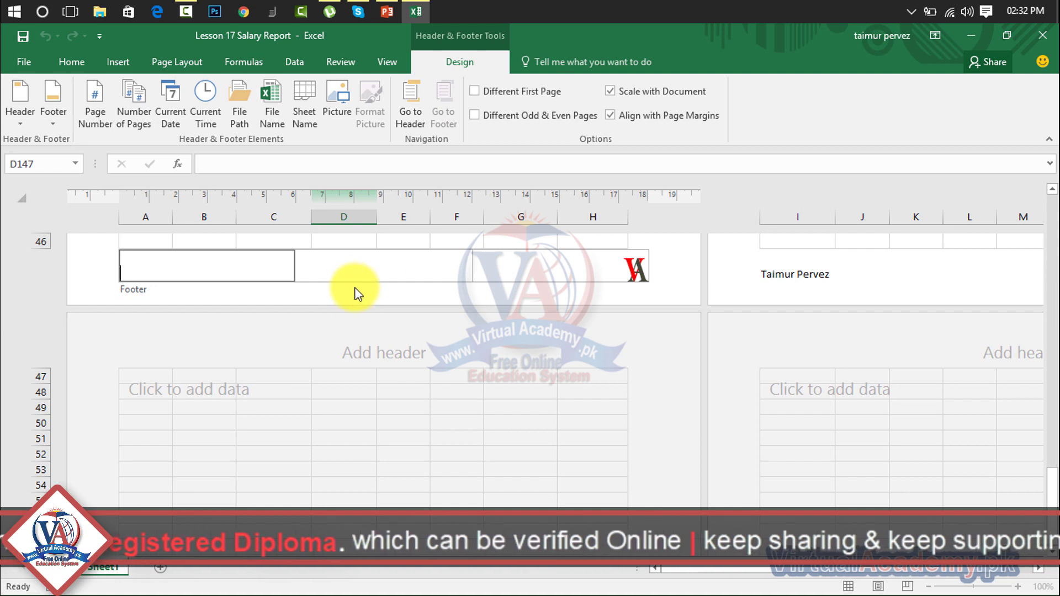
left_click(587, 277)
key("Delete")
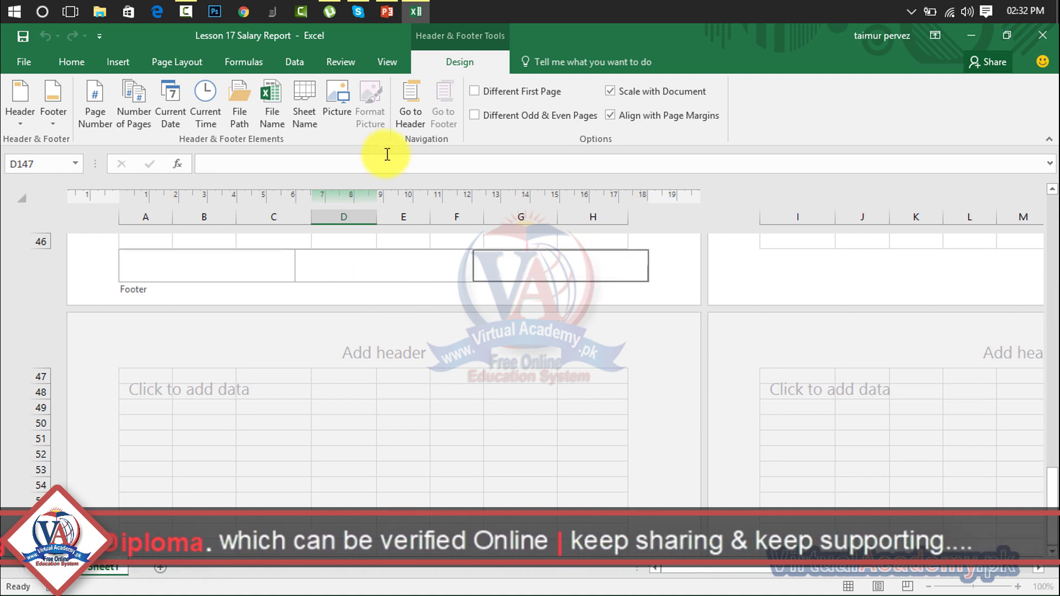
left_click(27, 60)
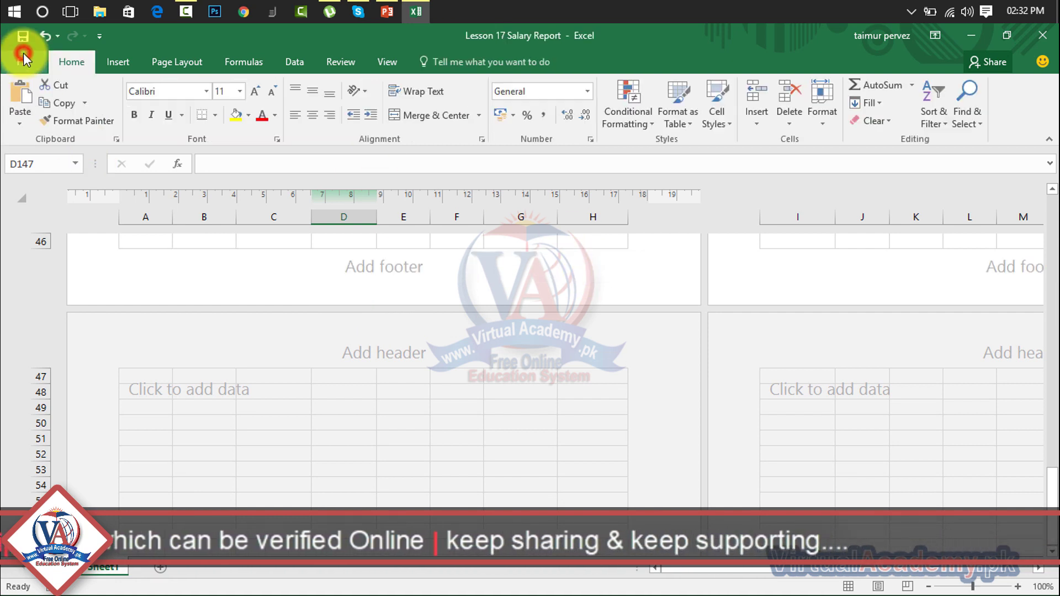
left_click(32, 59)
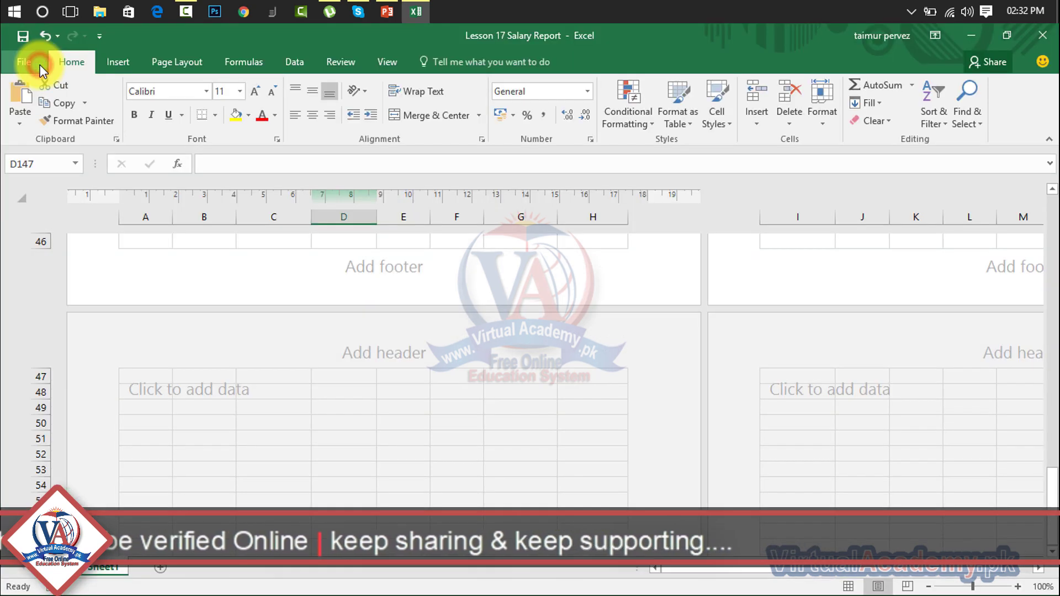
left_click(845, 586)
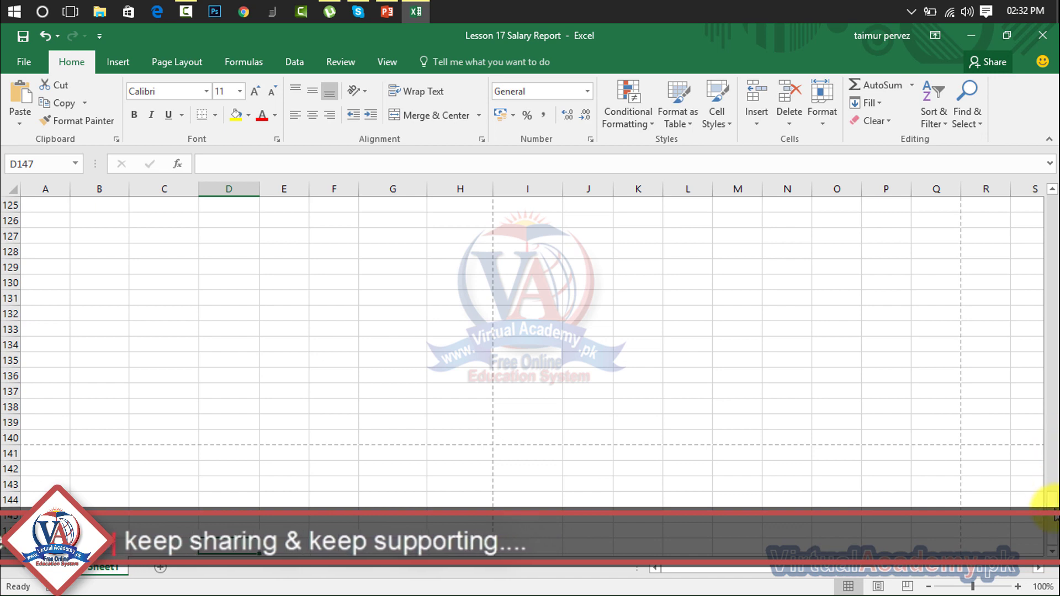
left_click_drag(1046, 502, 1042, 190)
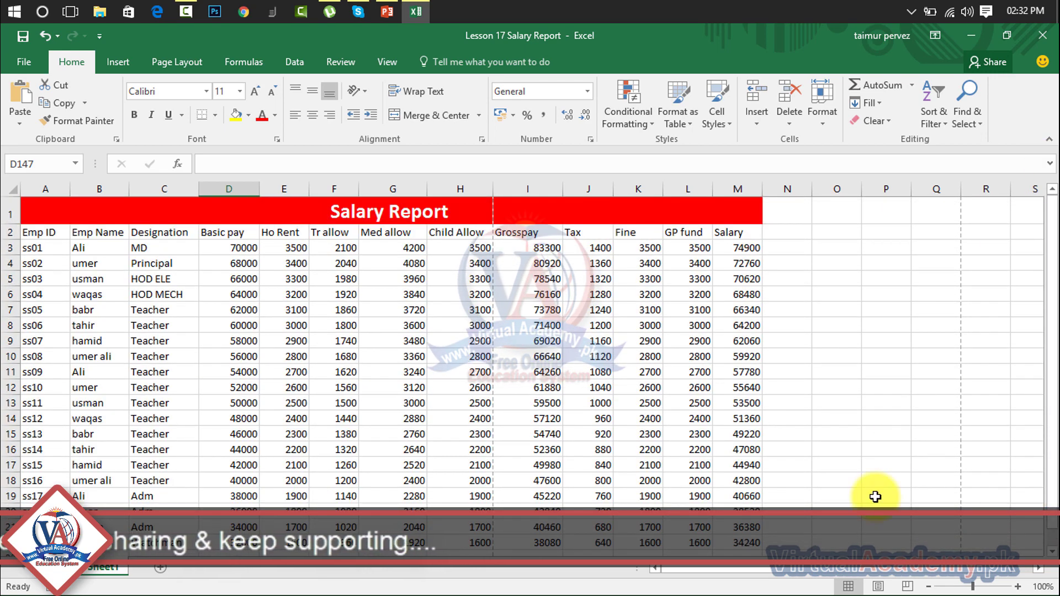
left_click(877, 586)
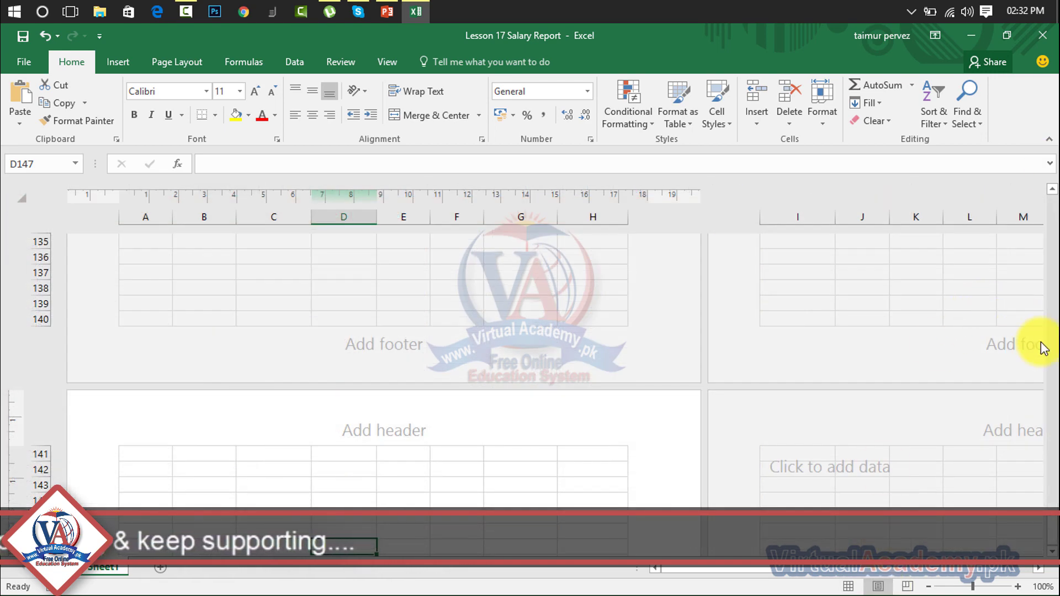
left_click_drag(1050, 533, 1054, 195)
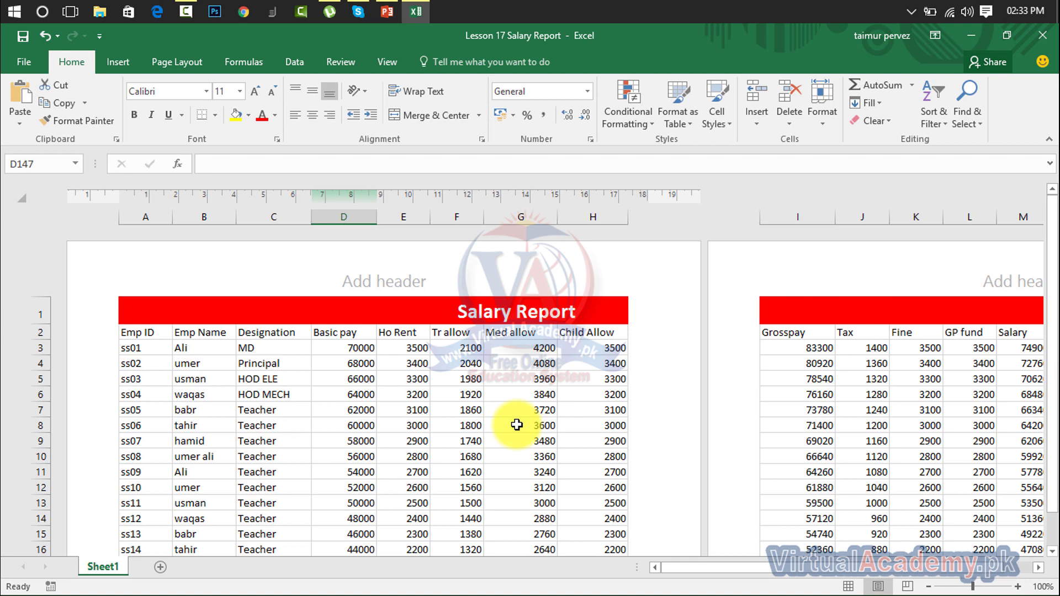
Show the Insert commands above the Salary Report to confirm the first page header is blank.
left_click(124, 62)
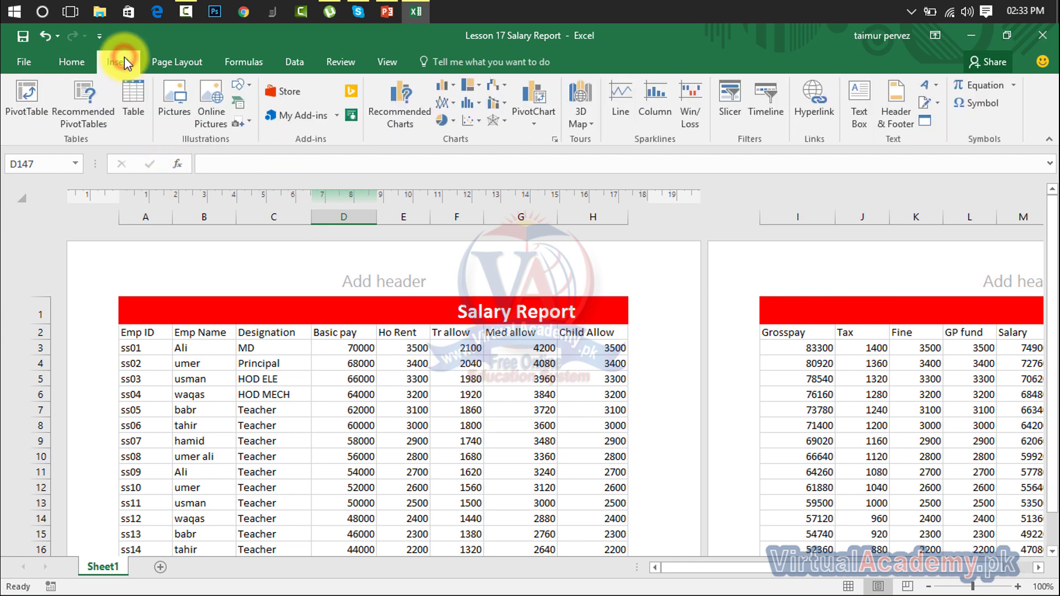